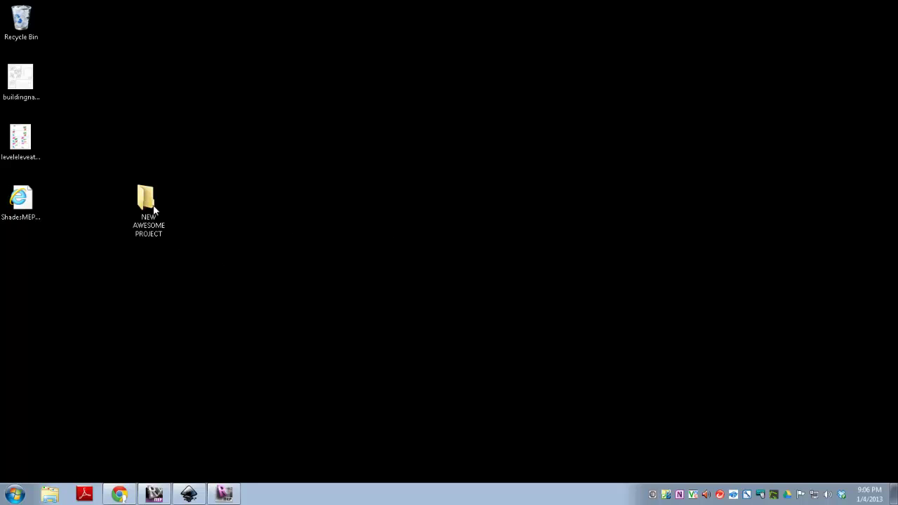
# Move the NEW AWESOME PROJECT folder into the left desktop icon column under ShadesMEP.
pyautogui.moveTo(148, 207); pyautogui.dragTo(21, 271)
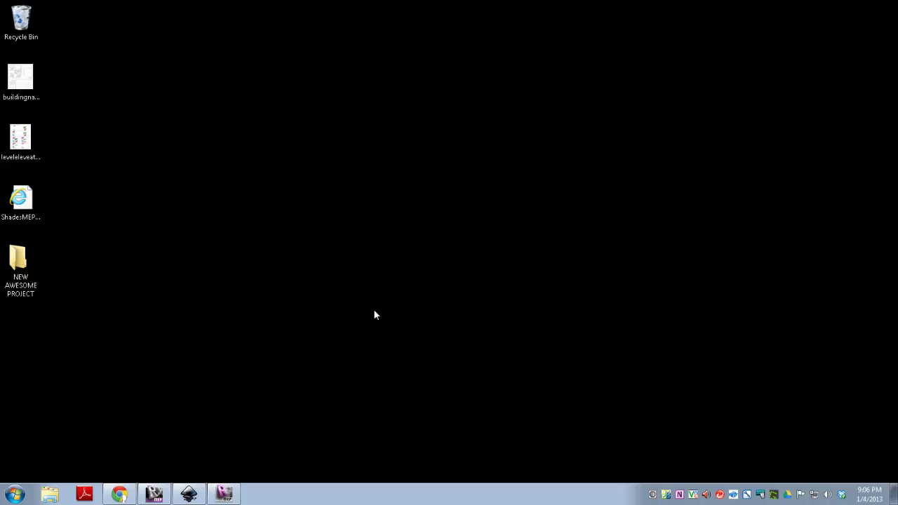
# Open NEW AWESOME PROJECT › DRAWINGS › REVIT in Windows Explorer.
pyautogui.doubleClick(21, 270)
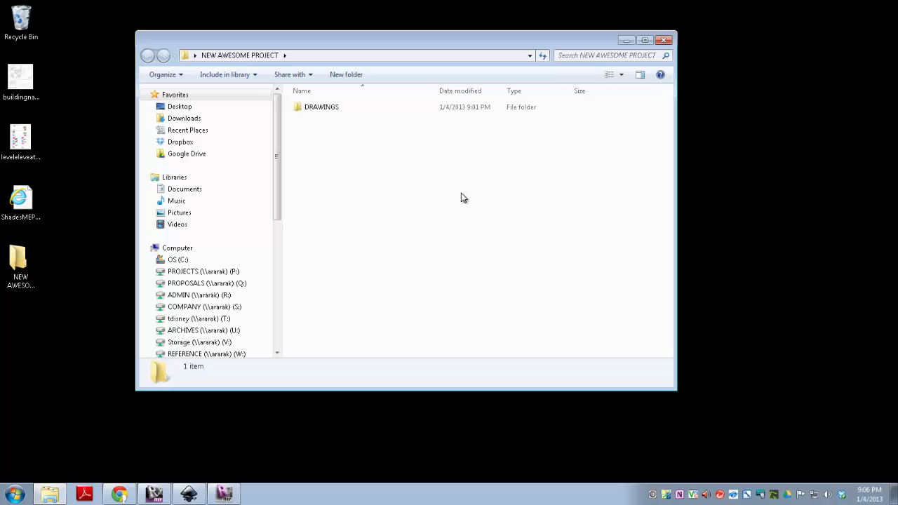
pyautogui.doubleClick(324, 111)
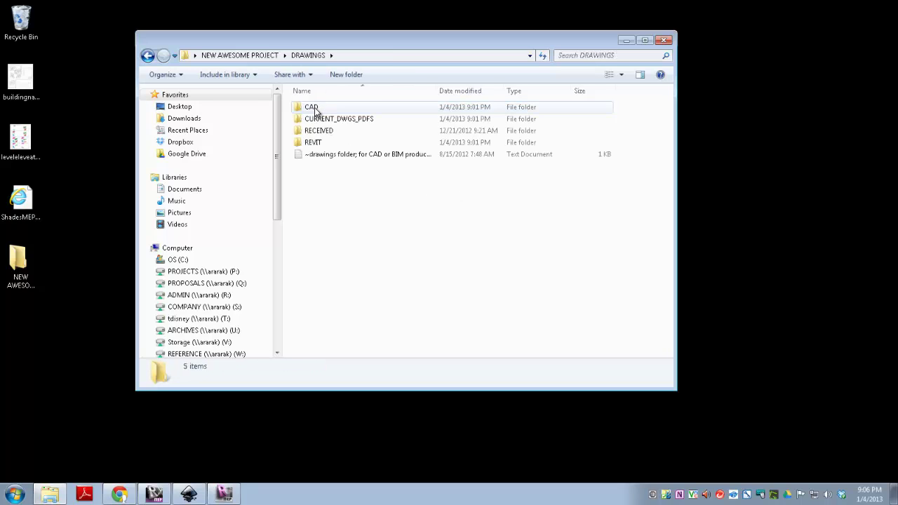
pyautogui.doubleClick(315, 143)
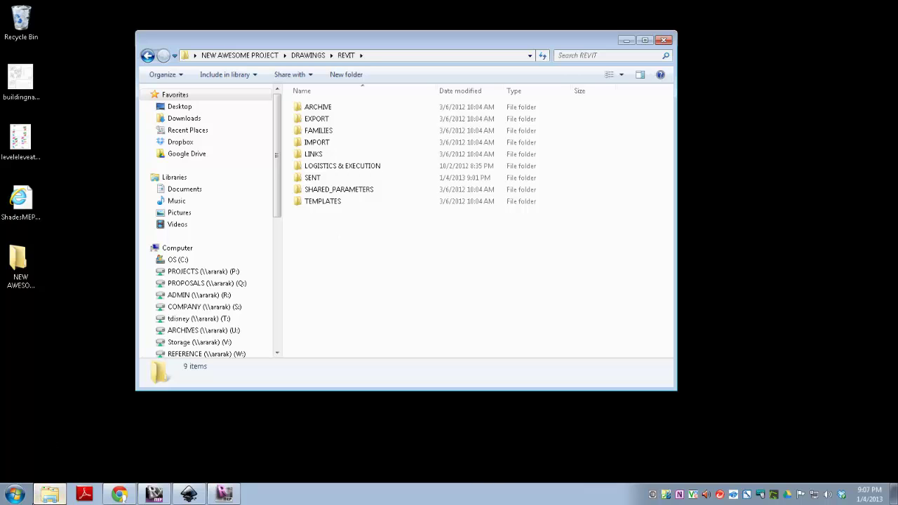
# Browse to COMPANY (S:) › STNDS ACAD › Revit Standards › 2013 Library in a new Explorer window.
pyautogui.click(14, 495)
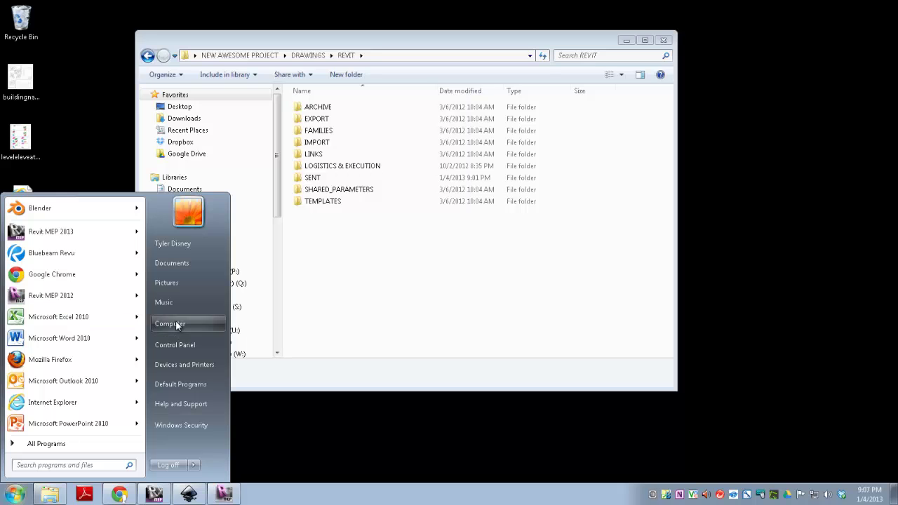
pyautogui.click(169, 324)
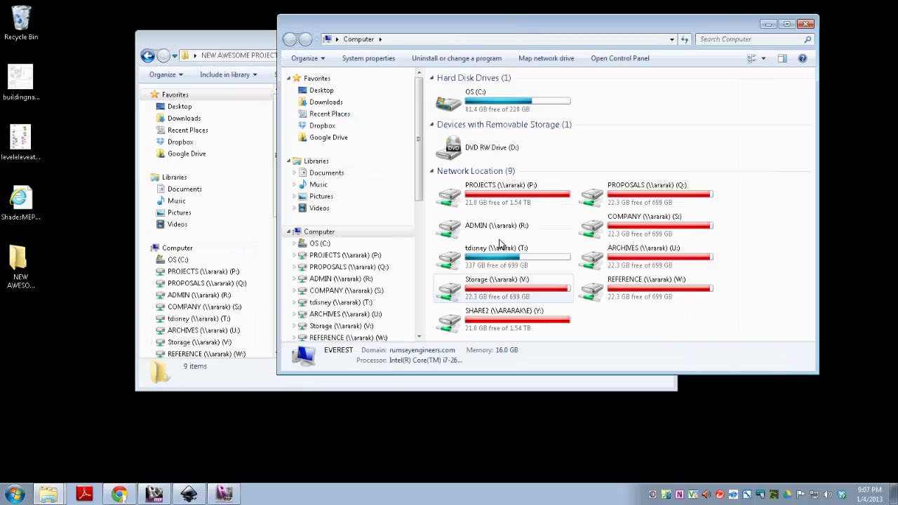
pyautogui.doubleClick(612, 228)
pyautogui.click(517, 214)
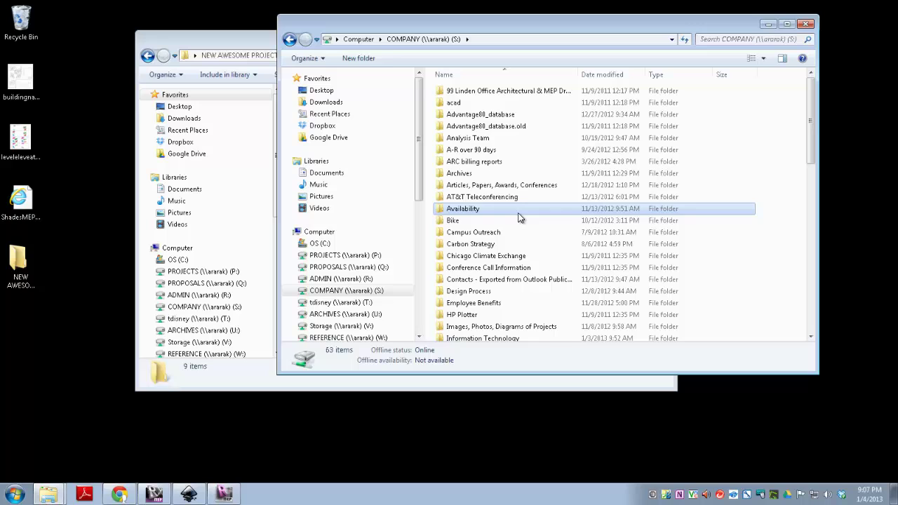
pyautogui.write('stnds')
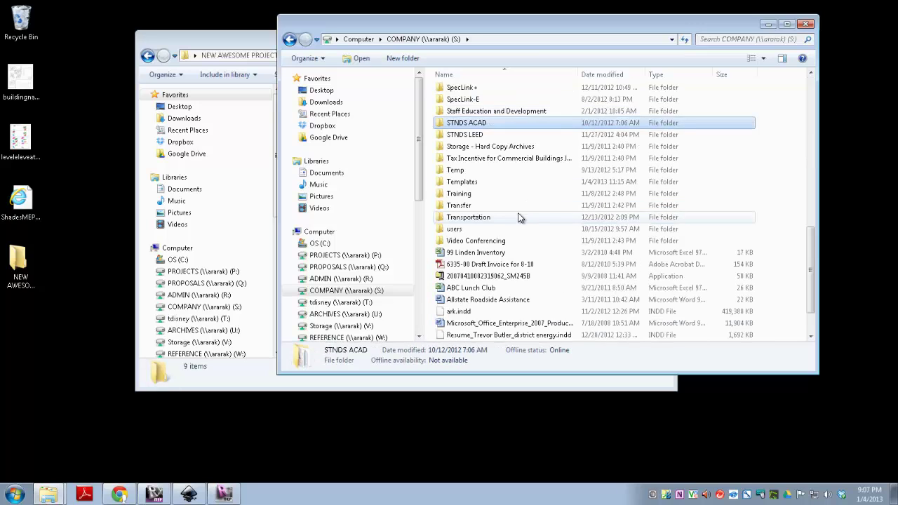
pyautogui.press('Return')
pyautogui.write('rev')
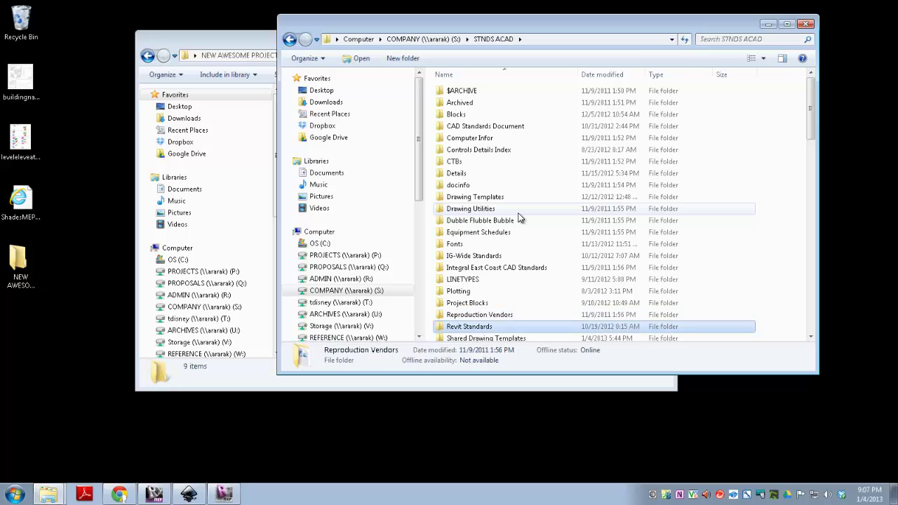
pyautogui.press('Return')
pyautogui.write('2013')
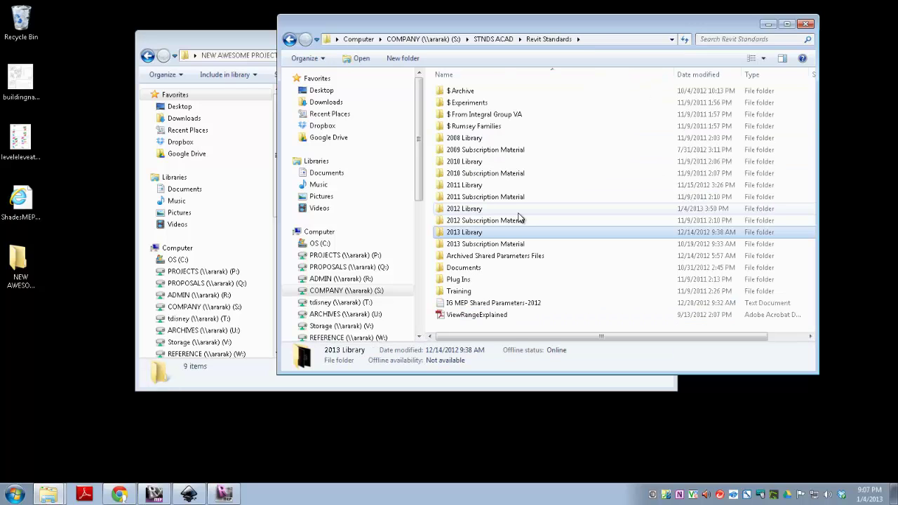
pyautogui.press('Return')
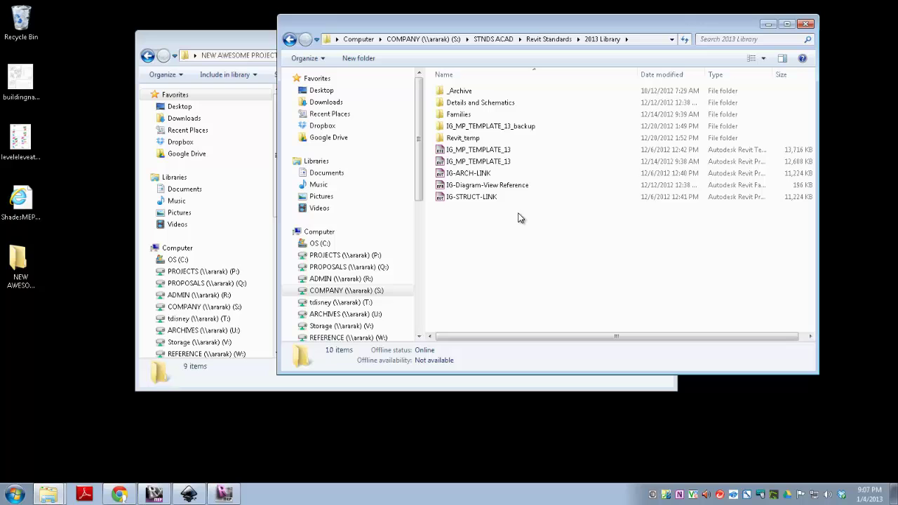
# Widen the library window and its Type column, then copy the IG_MP_TEMPLATE_13 project file.
pyautogui.moveTo(535, 31); pyautogui.dragTo(319, 40)
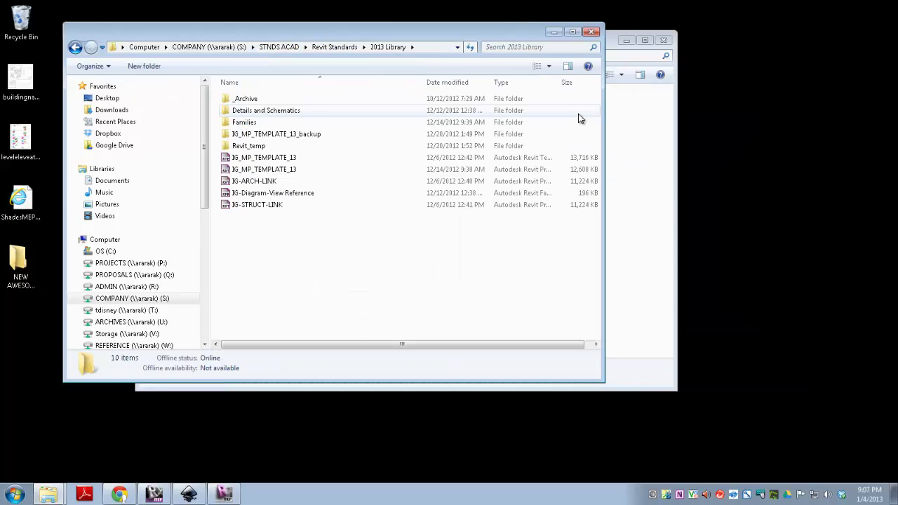
pyautogui.moveTo(604, 116); pyautogui.dragTo(885, 141)
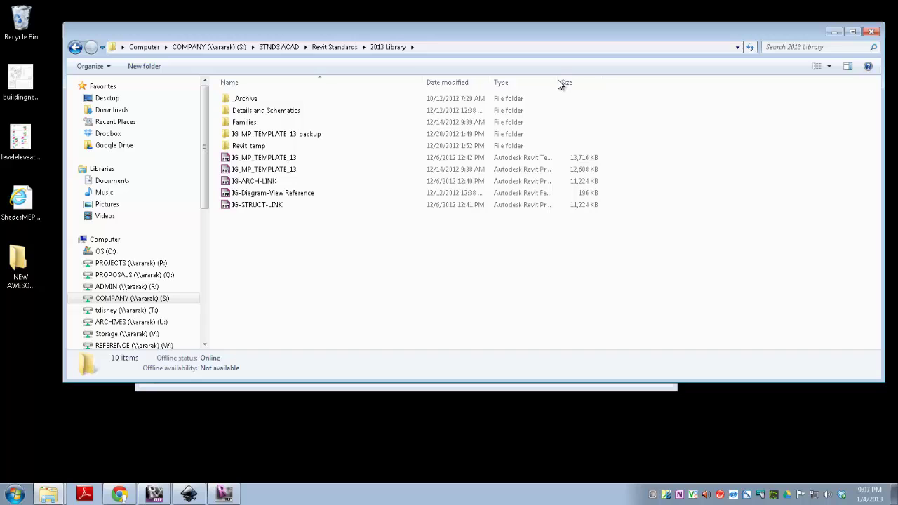
pyautogui.moveTo(549, 33); pyautogui.dragTo(546, 28)
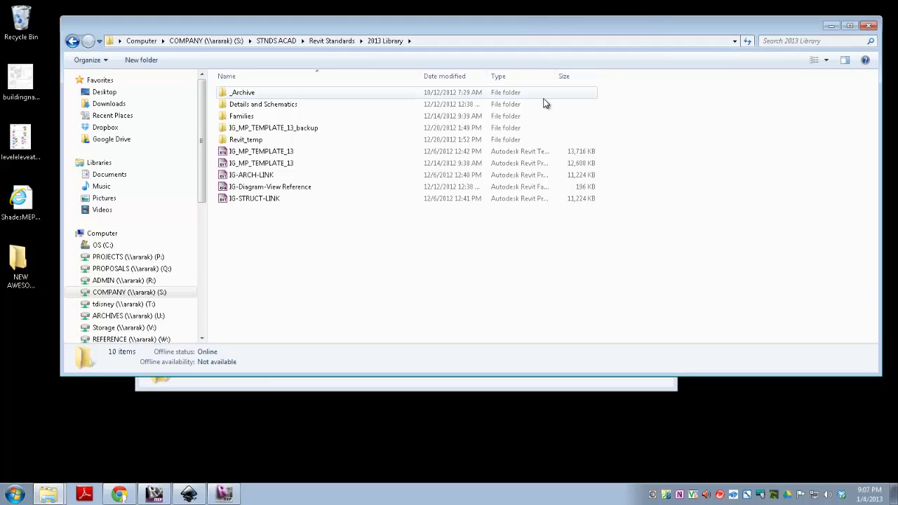
pyautogui.moveTo(555, 77); pyautogui.dragTo(606, 77)
pyautogui.moveTo(661, 90); pyautogui.dragTo(660, 90)
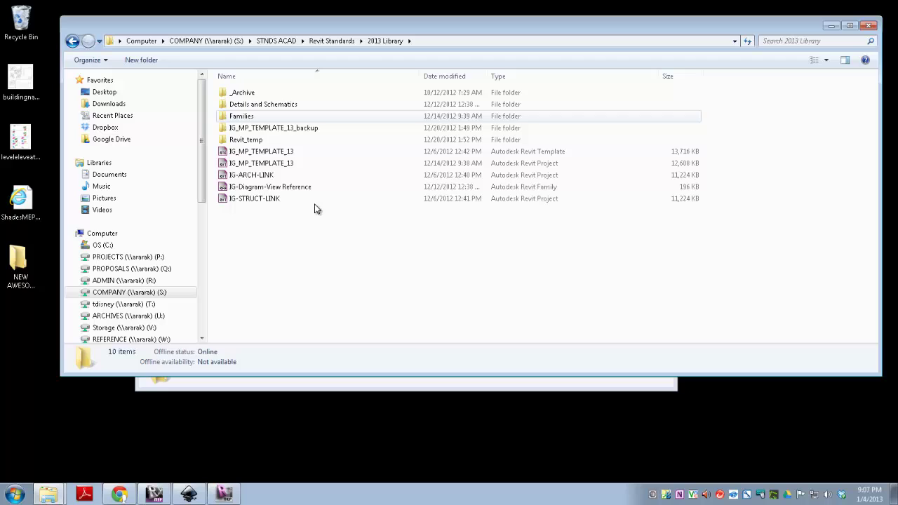
pyautogui.click(277, 164)
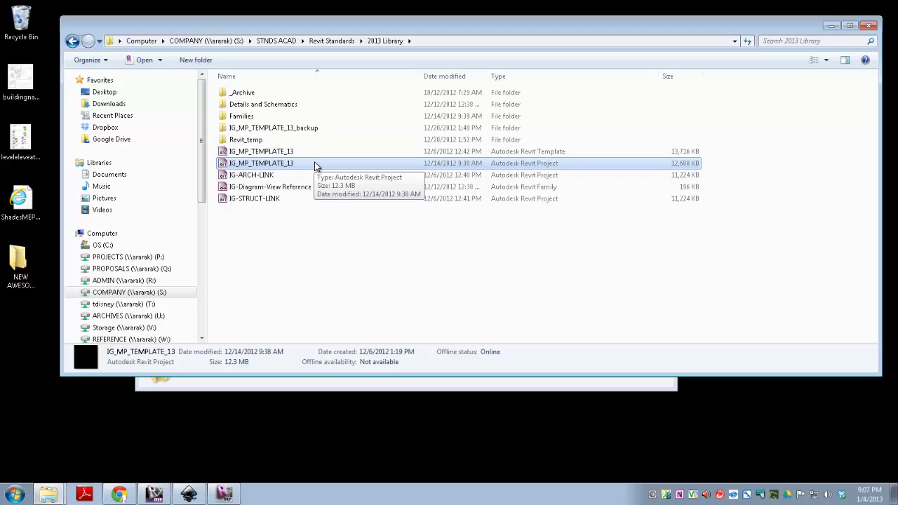
pyautogui.rightClick(285, 164)
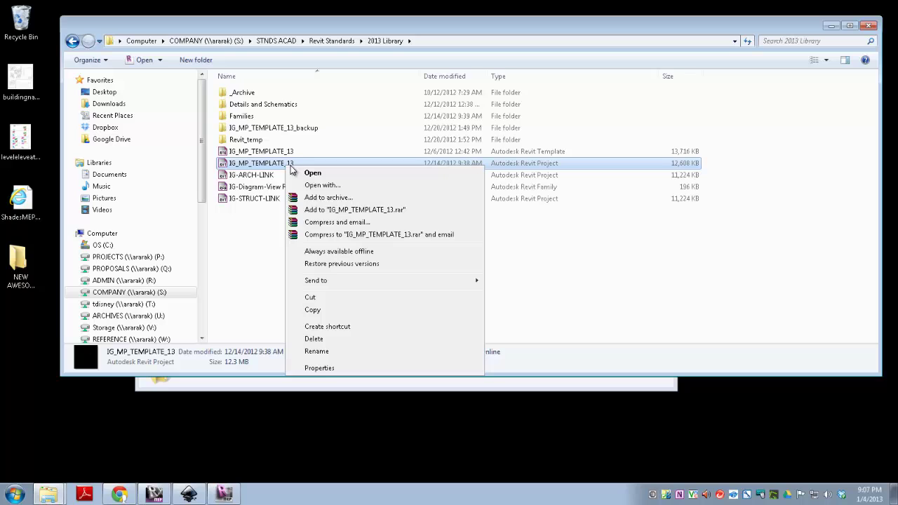
pyautogui.click(323, 313)
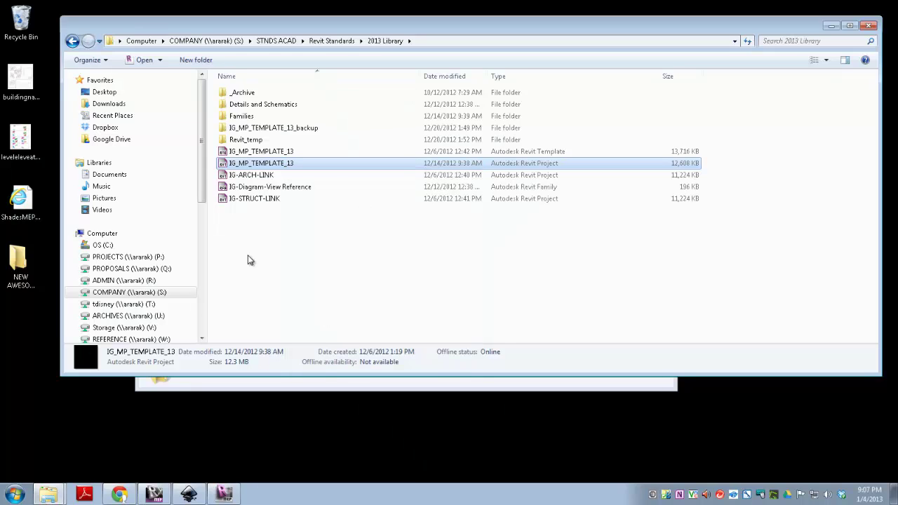
# Close the 2013 Library window and paste IG_MP_TEMPLATE_13 into the project's REVIT folder.
pyautogui.click(868, 26)
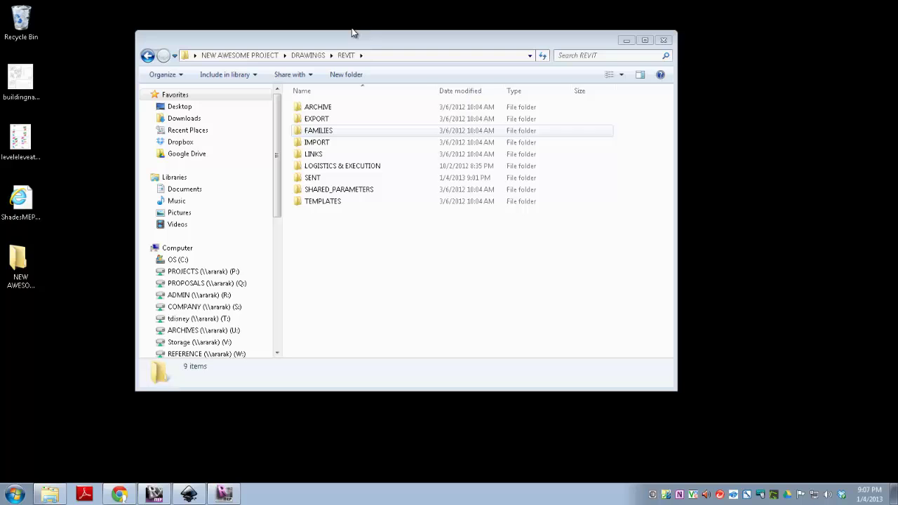
pyautogui.moveTo(327, 40); pyautogui.dragTo(321, 38)
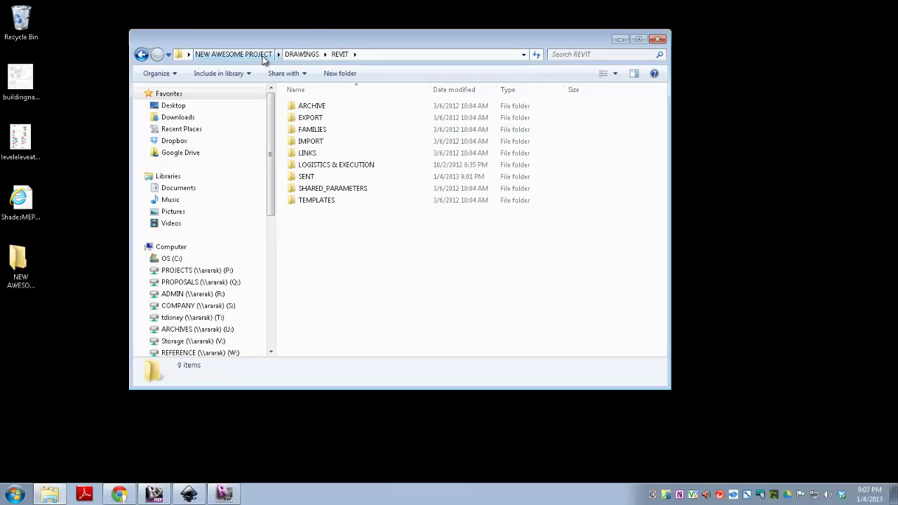
pyautogui.rightClick(343, 240)
pyautogui.click(373, 313)
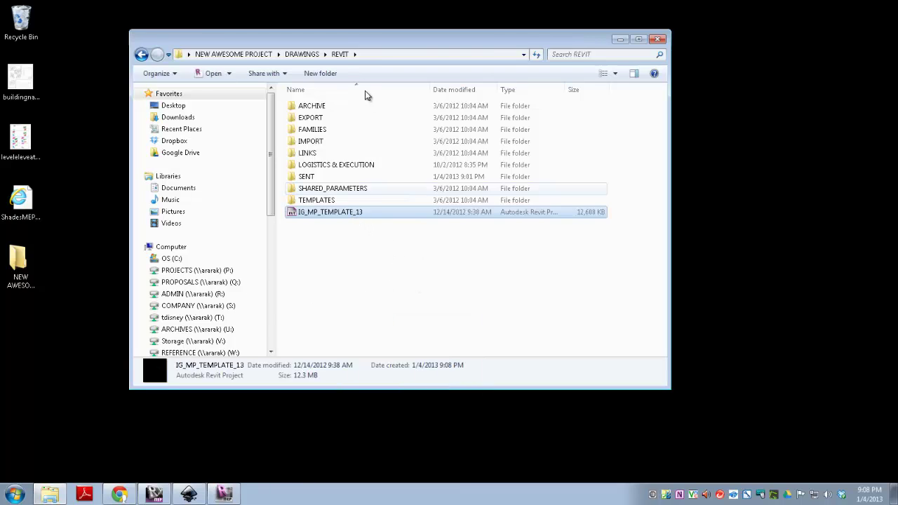
pyautogui.moveTo(355, 43); pyautogui.dragTo(319, 42)
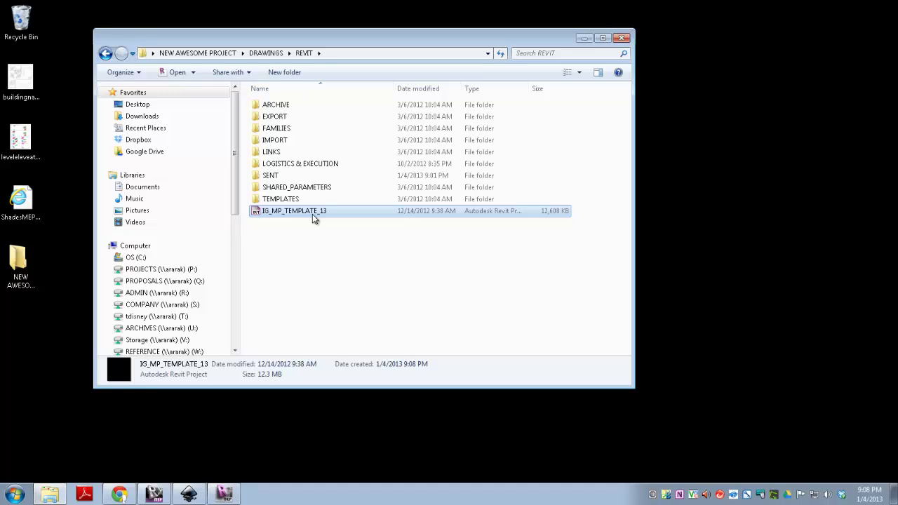
pyautogui.moveTo(315, 43); pyautogui.dragTo(278, 26)
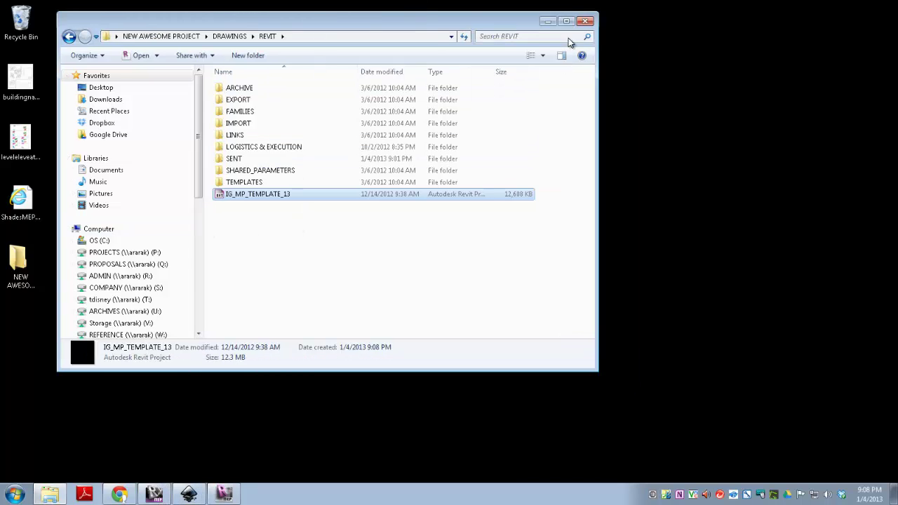
# Open the project's LINKS folder, then browse to S: › STNDS ACAD › Revit Standards › 2013 Library.
pyautogui.doubleClick(235, 134)
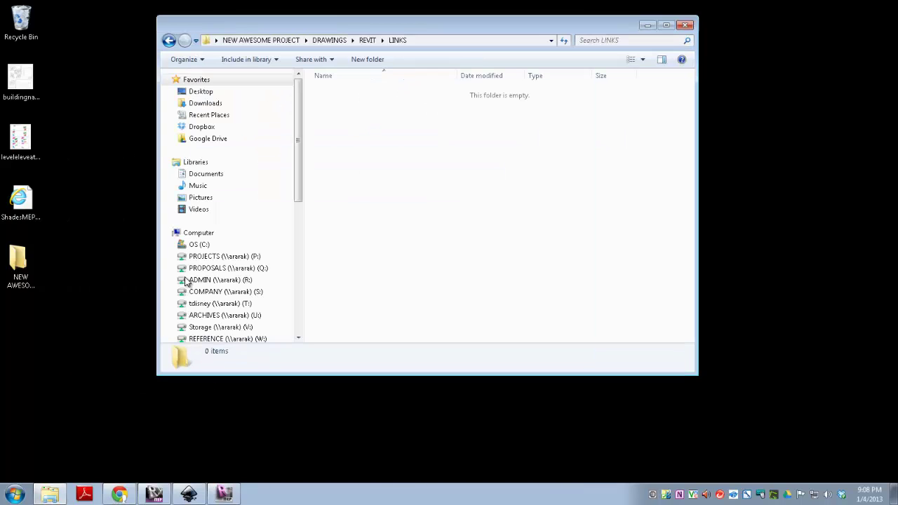
pyautogui.click(14, 495)
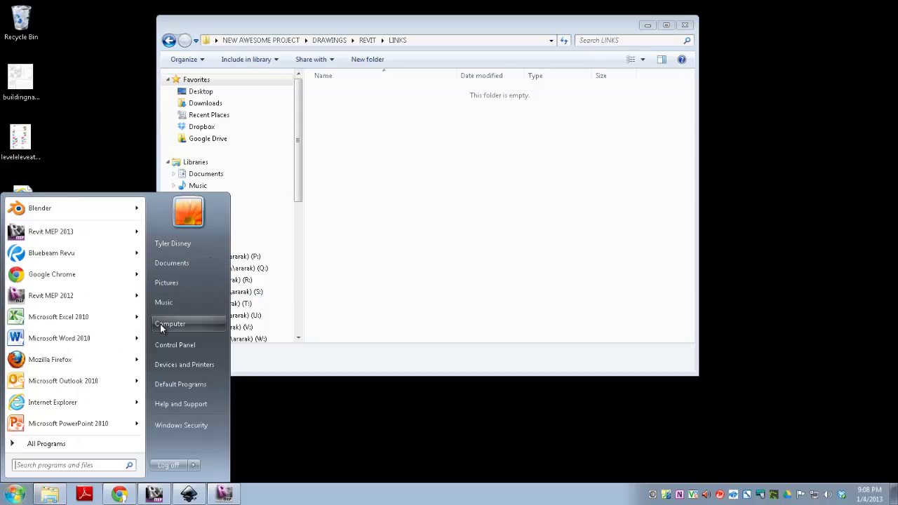
pyautogui.click(170, 324)
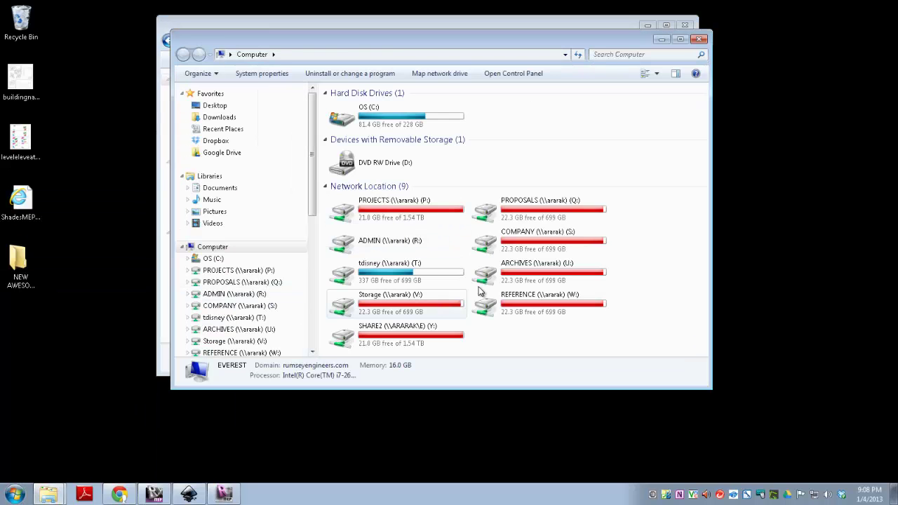
pyautogui.doubleClick(532, 242)
pyautogui.click(405, 233)
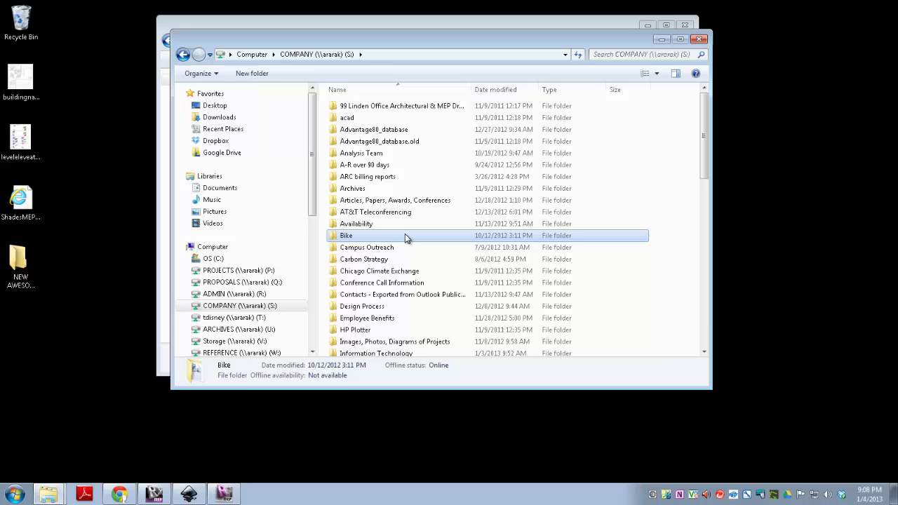
pyautogui.write('stn')
pyautogui.press('Return')
pyautogui.write('rev')
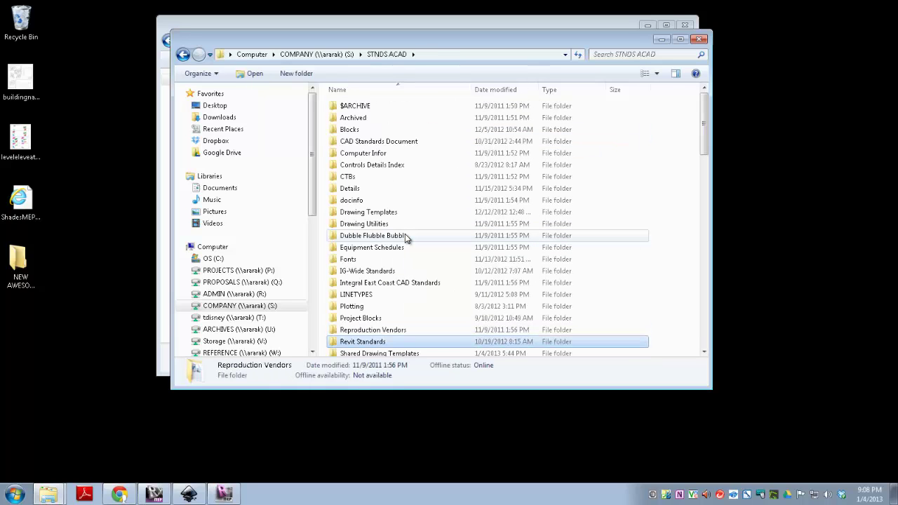
pyautogui.press('Return')
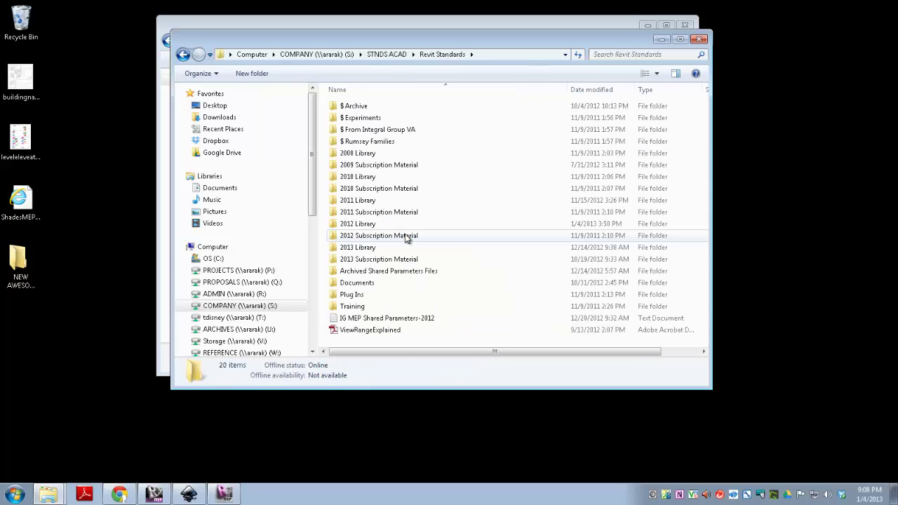
pyautogui.write('2013')
pyautogui.press('Return')
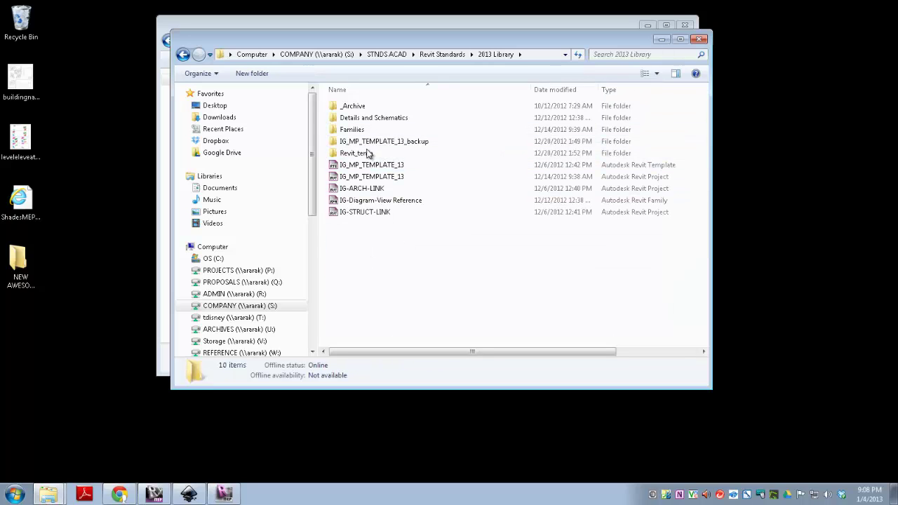
# Select IG-ARCH-LINK and IG-STRUCT-LINK and paste them into the project's LINKS folder.
pyautogui.click(380, 189)
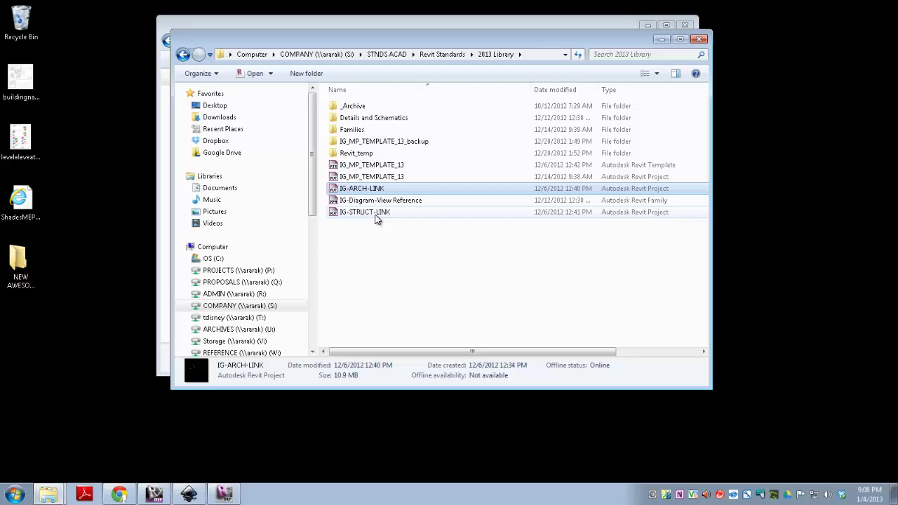
pyautogui.keyDown('ctrl'); pyautogui.click(370, 213); pyautogui.keyUp('ctrl')
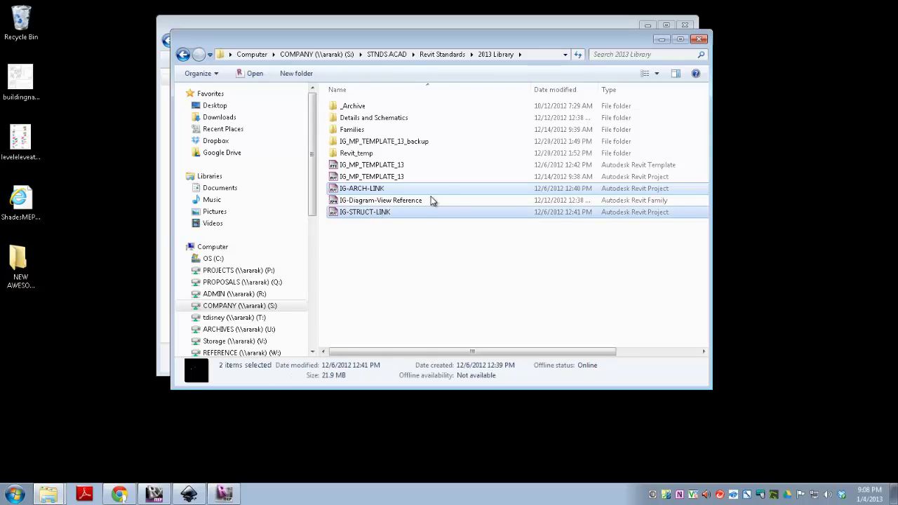
pyautogui.moveTo(463, 43); pyautogui.dragTo(585, 92)
pyautogui.click(404, 42)
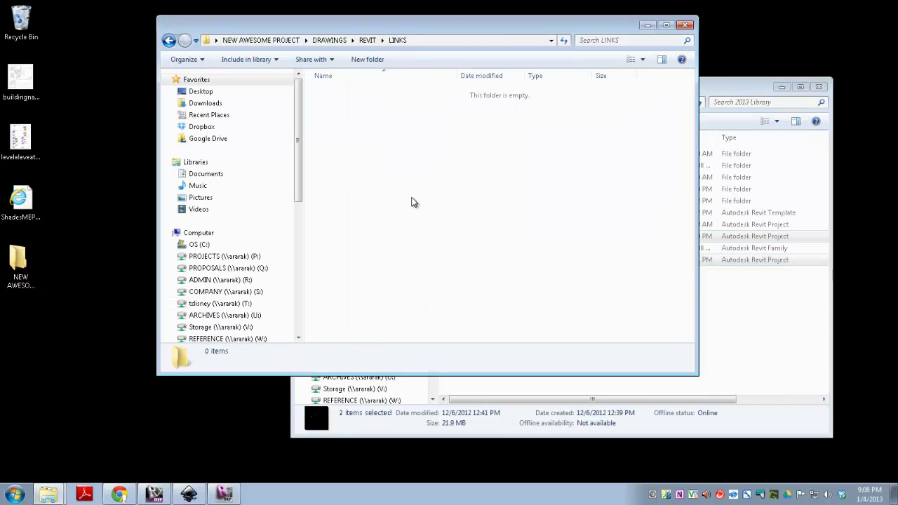
pyautogui.hotkey('ctrl', 'v')
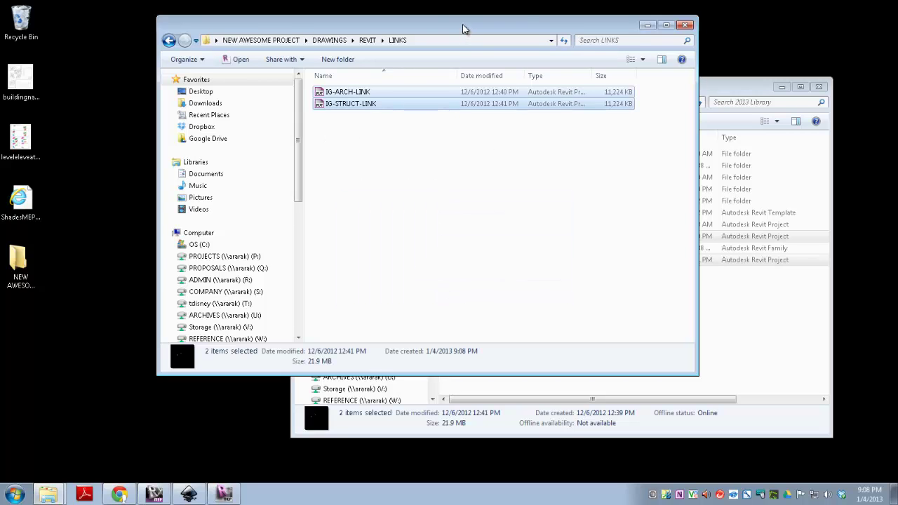
pyautogui.moveTo(397, 31); pyautogui.dragTo(379, 38)
# In Revit's Open dialog, select IG_MP_TEMPLATE_13 from Desktop › NEW AWESOME PROJECT › DRAWINGS › REVIT.
pyautogui.click(349, 46)
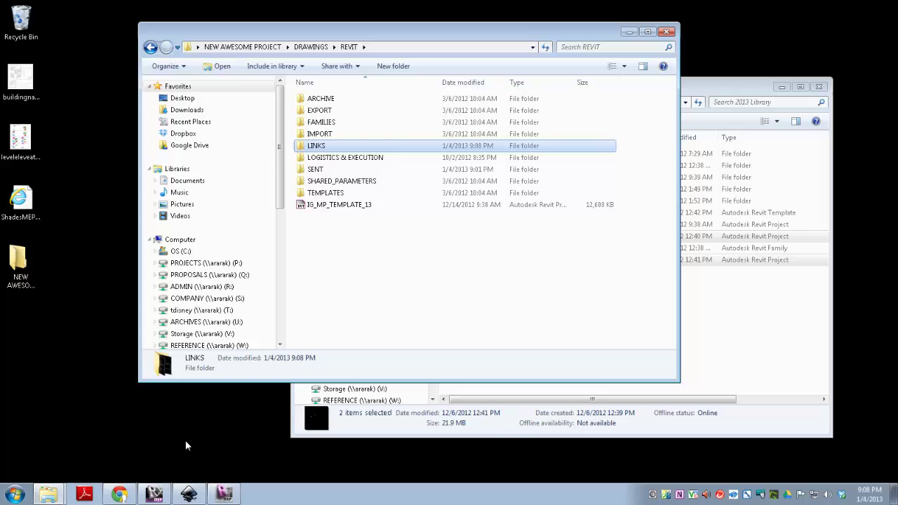
pyautogui.click(153, 494)
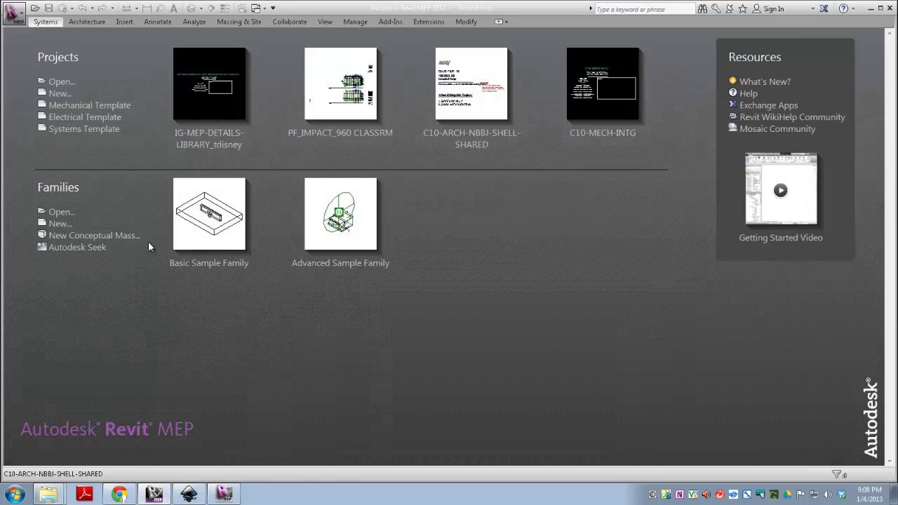
pyautogui.click(57, 83)
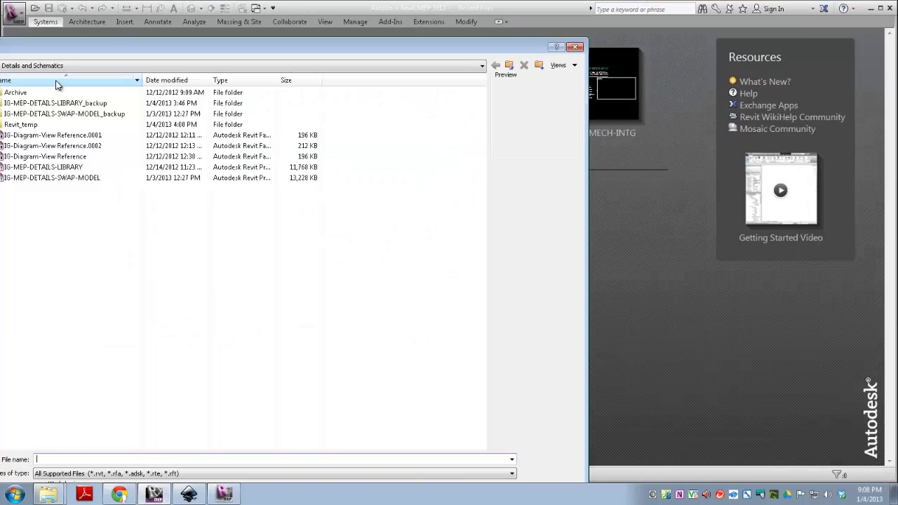
pyautogui.moveTo(112, 47); pyautogui.dragTo(325, 39)
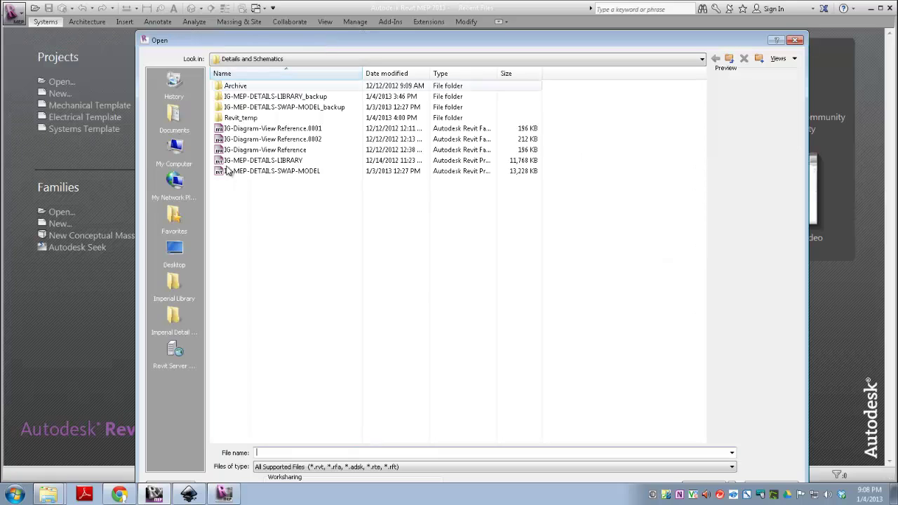
pyautogui.click(174, 249)
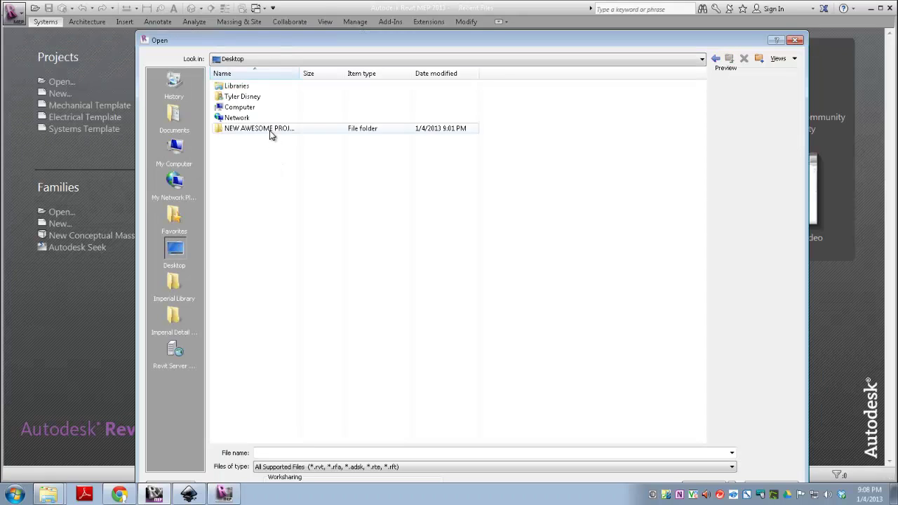
pyautogui.doubleClick(270, 130)
pyautogui.doubleClick(245, 85)
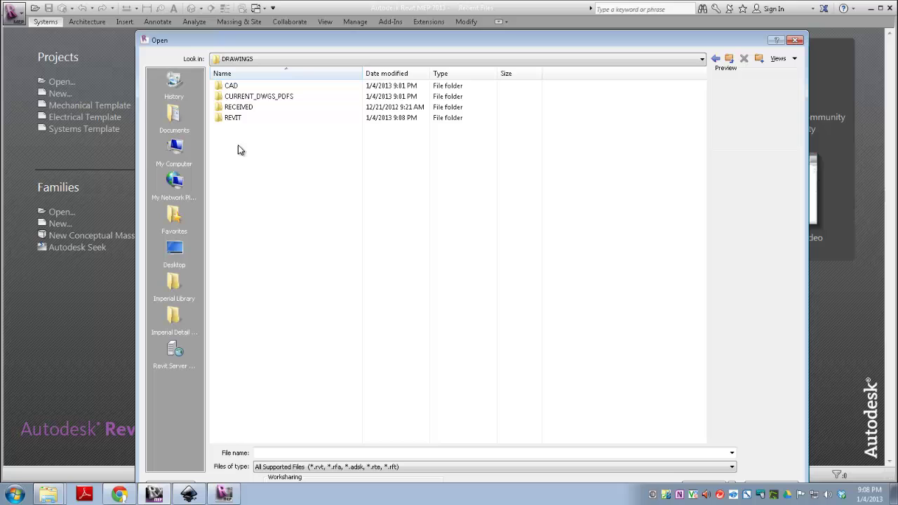
pyautogui.doubleClick(238, 120)
pyautogui.click(256, 184)
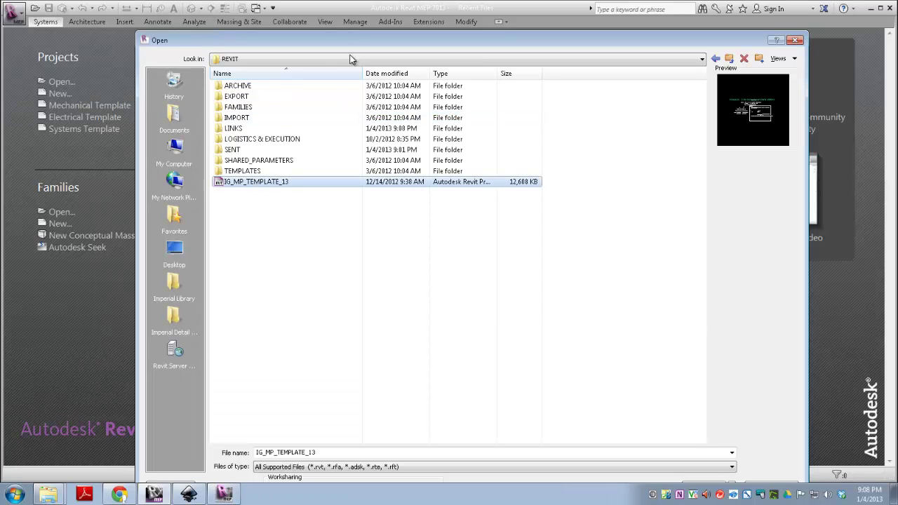
# Open the project detached from central, preserving its worksets.
pyautogui.moveTo(137, 34); pyautogui.dragTo(176, 166)
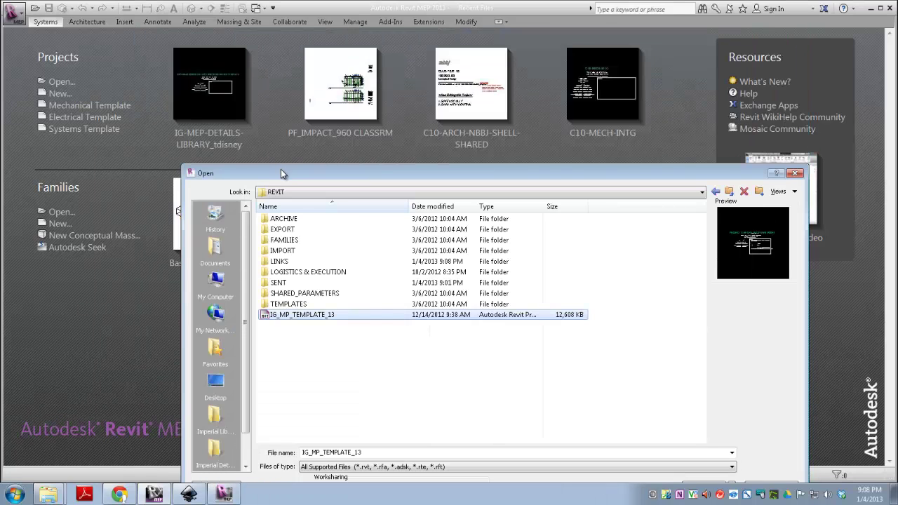
pyautogui.moveTo(280, 171); pyautogui.dragTo(211, 70)
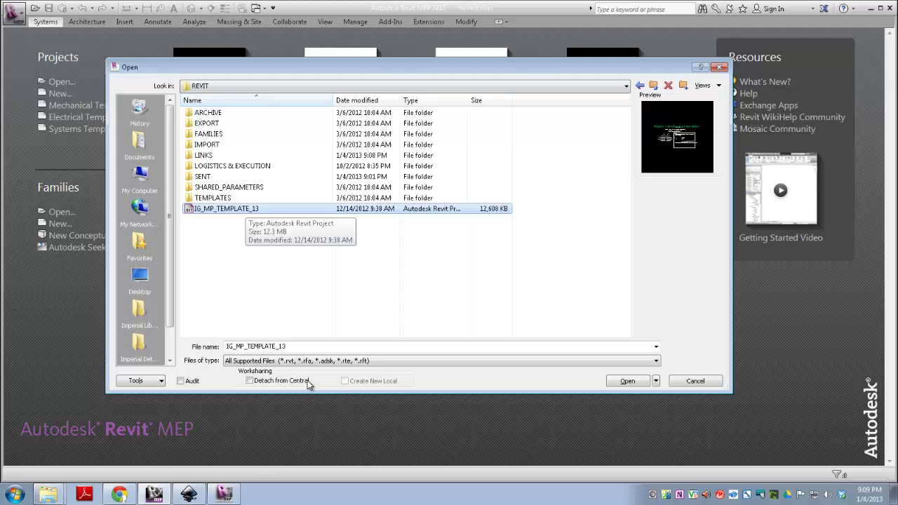
pyautogui.click(256, 383)
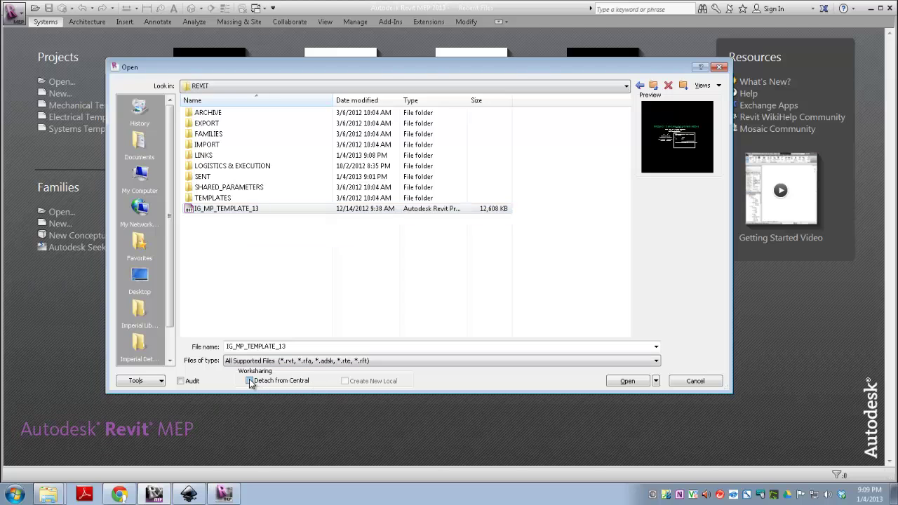
pyautogui.click(629, 381)
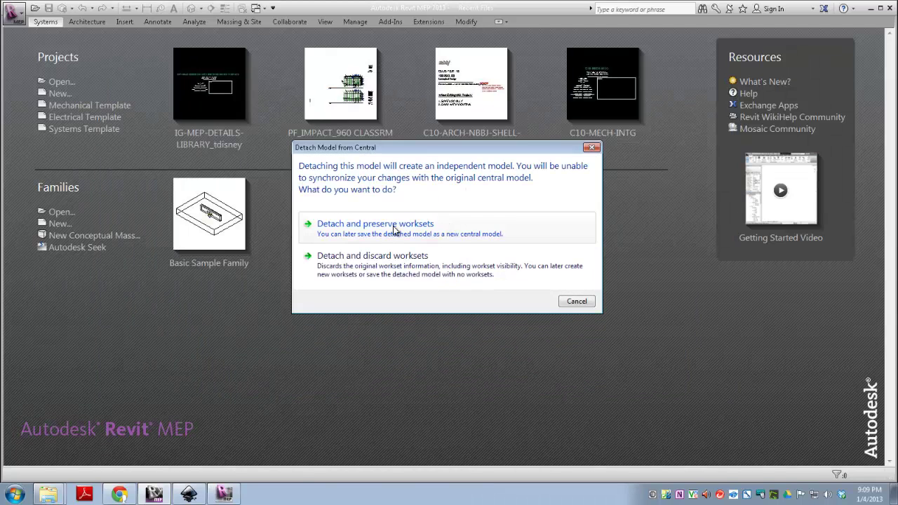
pyautogui.click(495, 232)
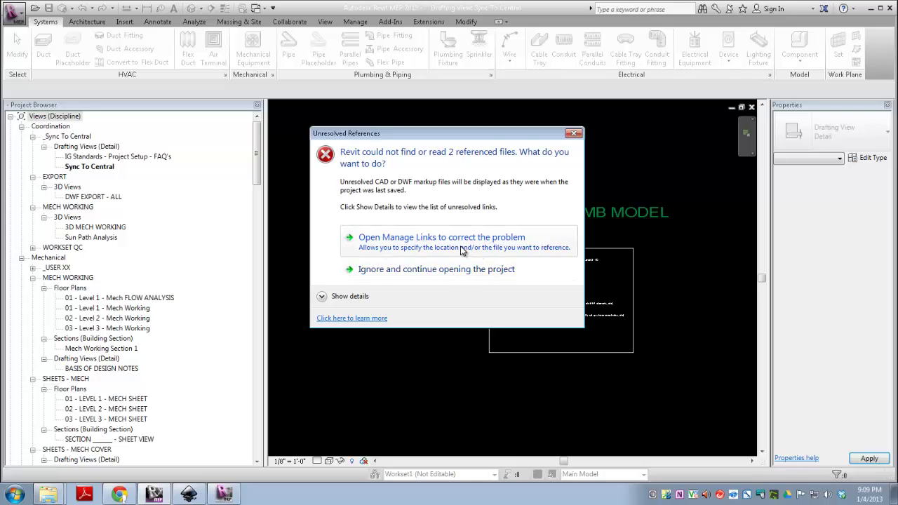
# Open Manage Links from Unresolved References and select the Not Found IG-ARCH-LINK.rvt entry.
pyautogui.click(416, 242)
pyautogui.click(310, 108)
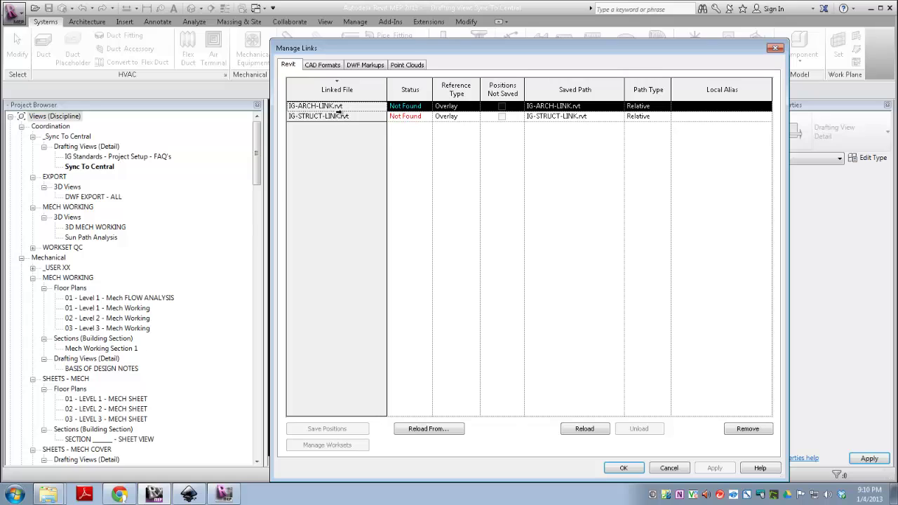
pyautogui.click(341, 116)
pyautogui.click(339, 106)
pyautogui.moveTo(350, 49); pyautogui.dragTo(294, 37)
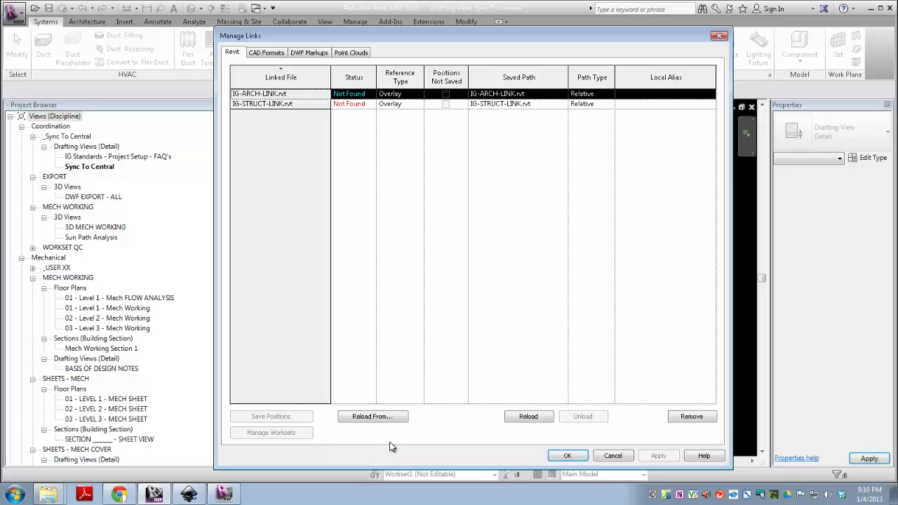
# Use Reload From on IG-ARCH-LINK.rvt and browse up to the Desktop's NEW AWESOME PROJECT folder.
pyautogui.click(366, 417)
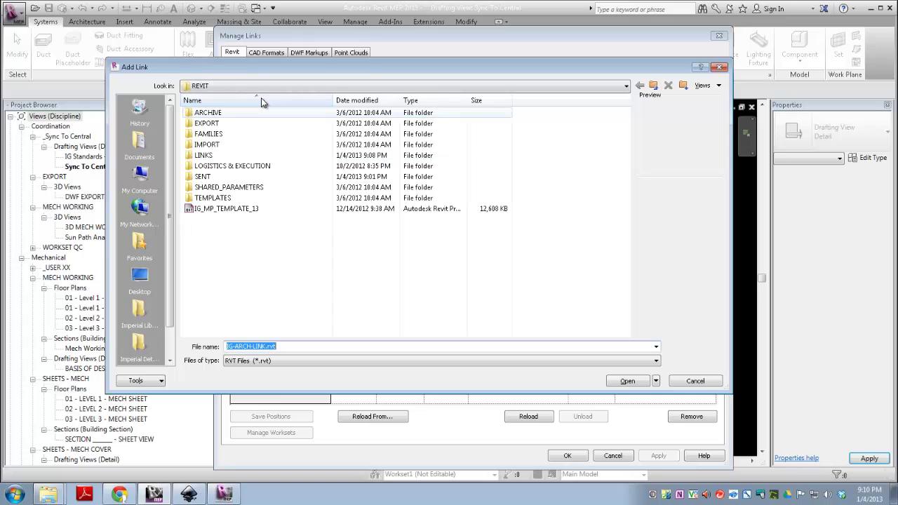
pyautogui.click(653, 86)
pyautogui.click(653, 86)
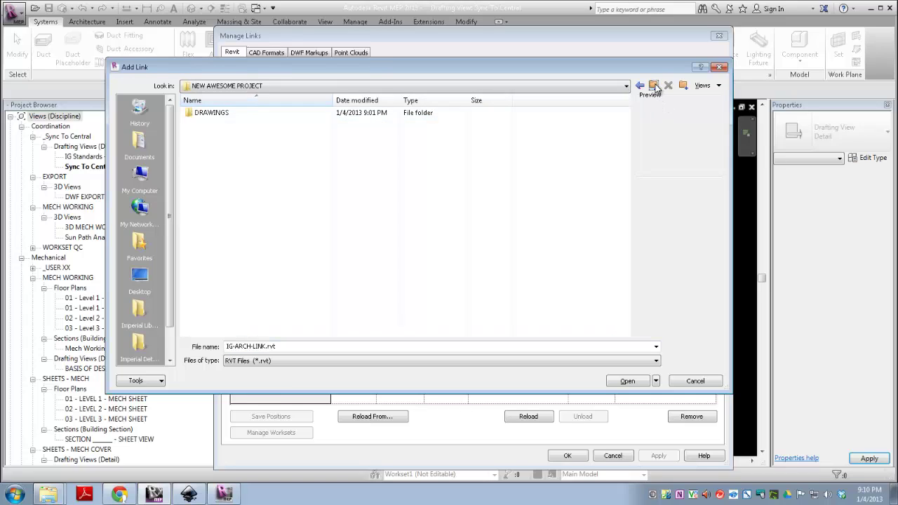
pyautogui.click(653, 86)
pyautogui.click(243, 114)
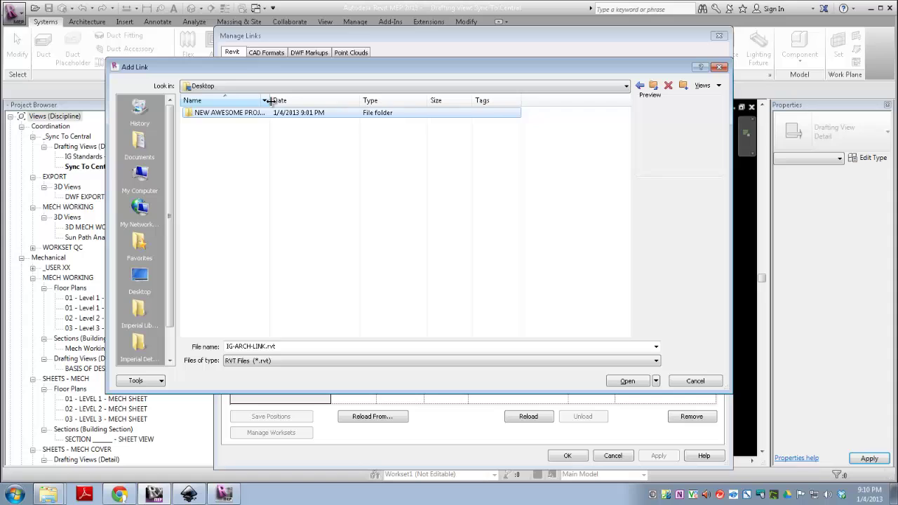
pyautogui.doubleClick(270, 100)
pyautogui.doubleClick(230, 115)
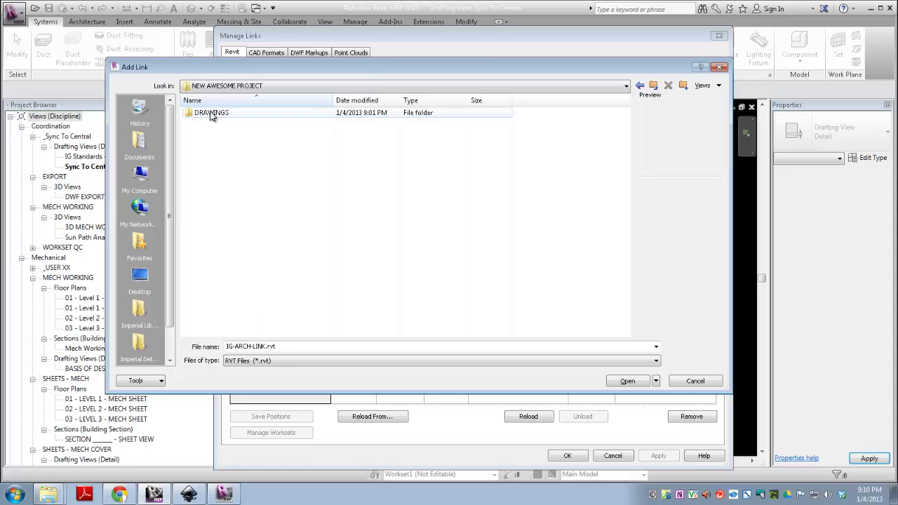
# Reload IG-ARCH-LINK from the copy in the project's DRAWINGS › REVIT › LINKS folder.
pyautogui.doubleClick(214, 114)
pyautogui.click(209, 145)
pyautogui.doubleClick(209, 145)
pyautogui.click(211, 155)
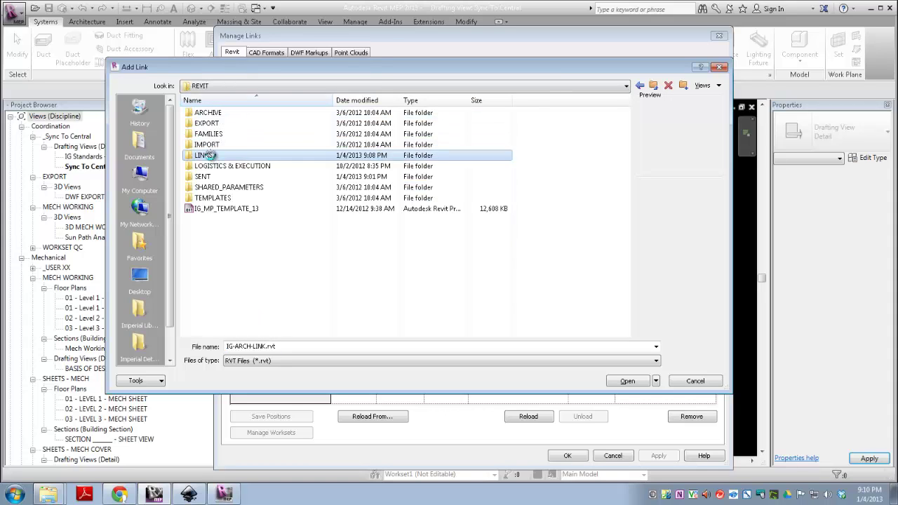
pyautogui.doubleClick(211, 156)
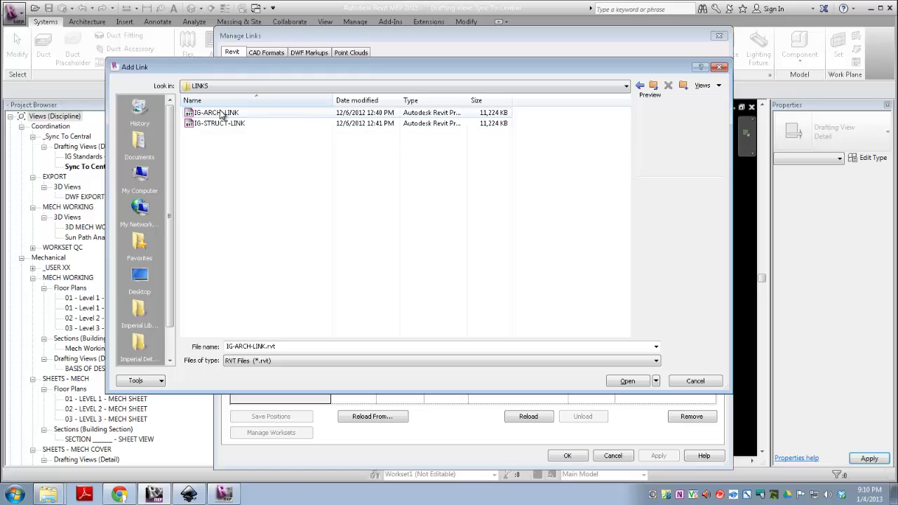
pyautogui.click(218, 114)
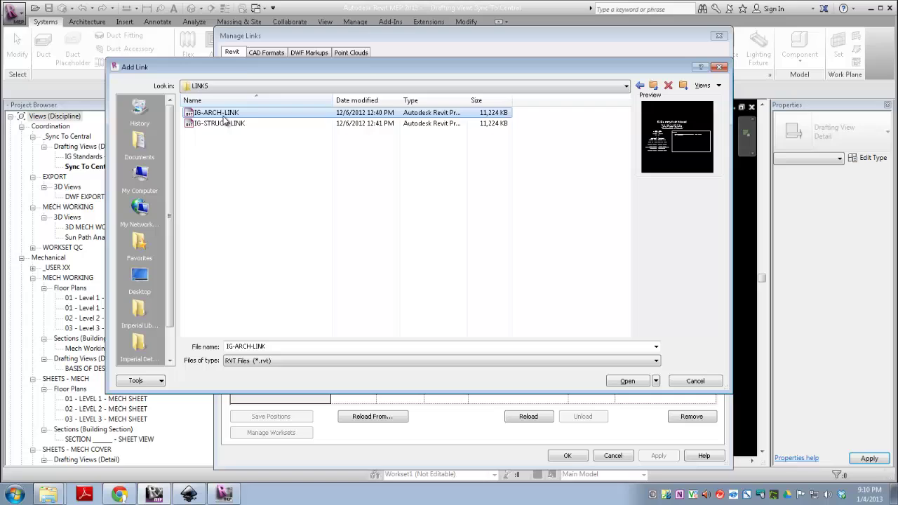
pyautogui.click(627, 381)
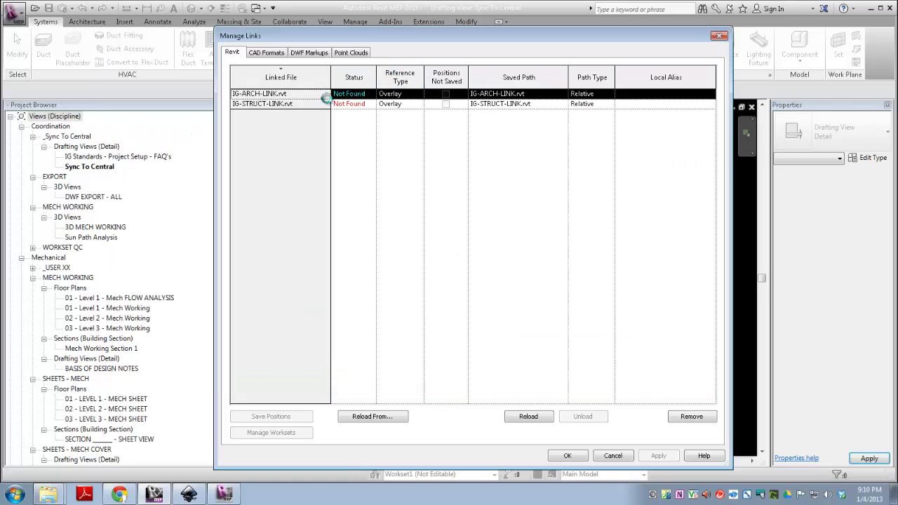
# Reload IG-STRUCT-LINK.rvt from the copy in the project's LINKS folder.
pyautogui.click(331, 102)
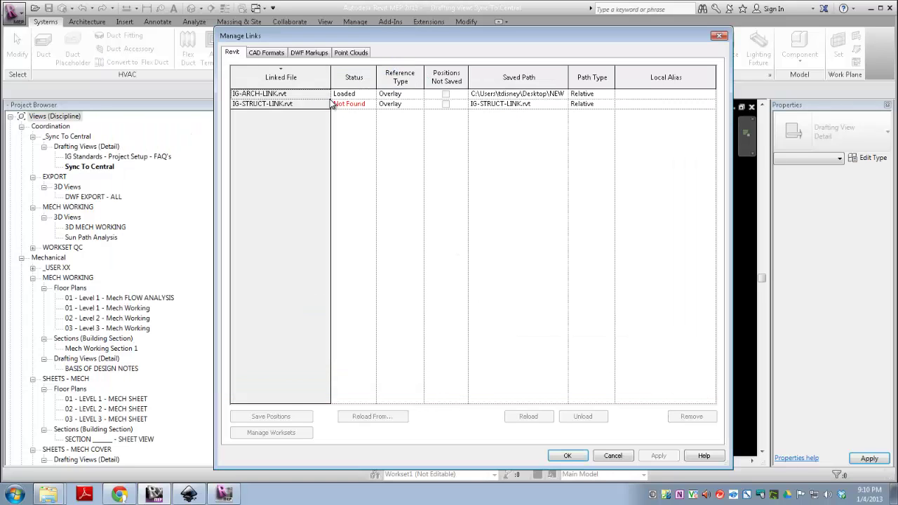
pyautogui.click(265, 105)
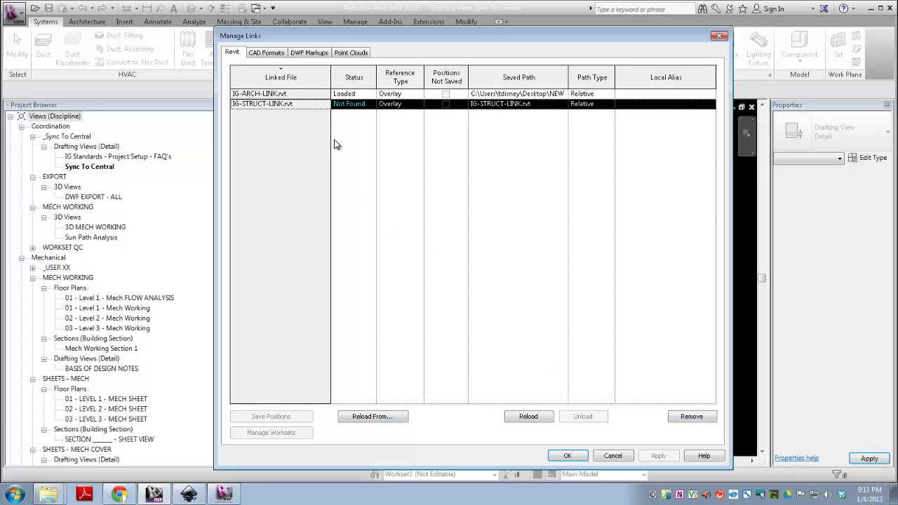
pyautogui.click(366, 418)
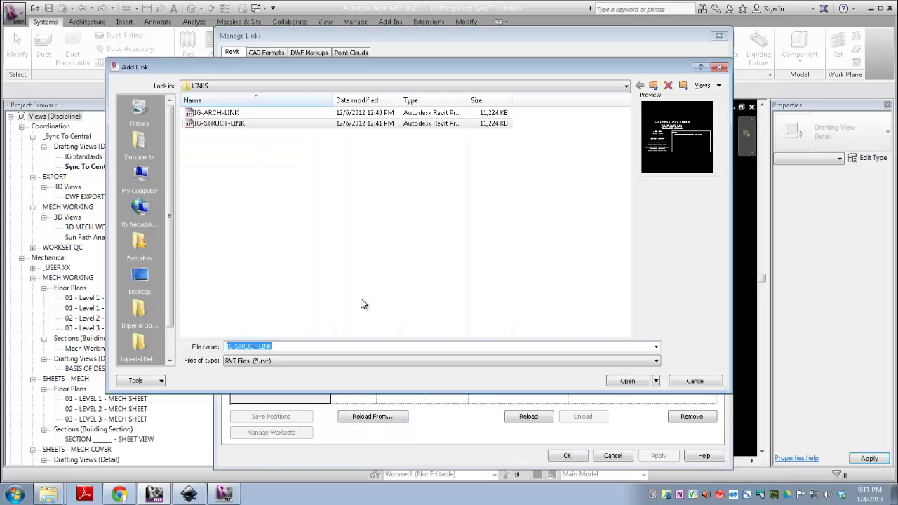
pyautogui.click(226, 123)
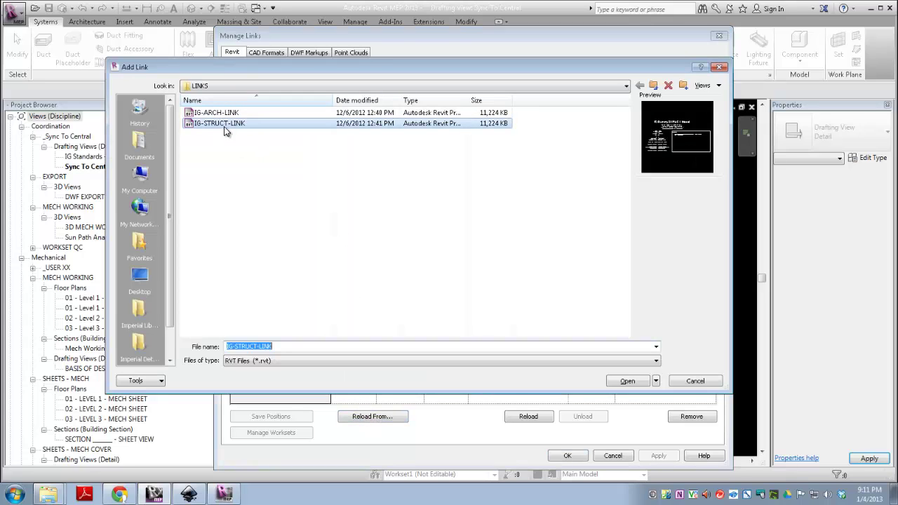
pyautogui.click(627, 383)
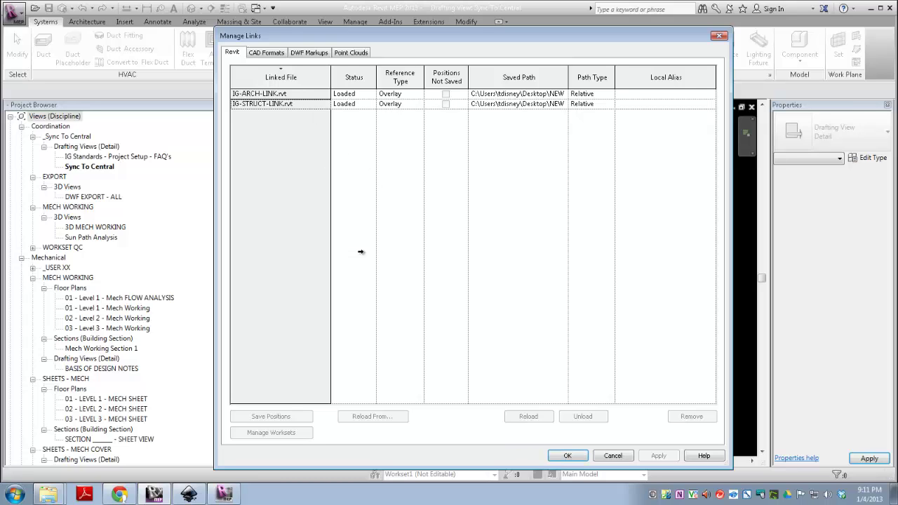
# Accept the link changes with OK and narrow the Project Browser to enlarge the drawing area.
pyautogui.click(561, 460)
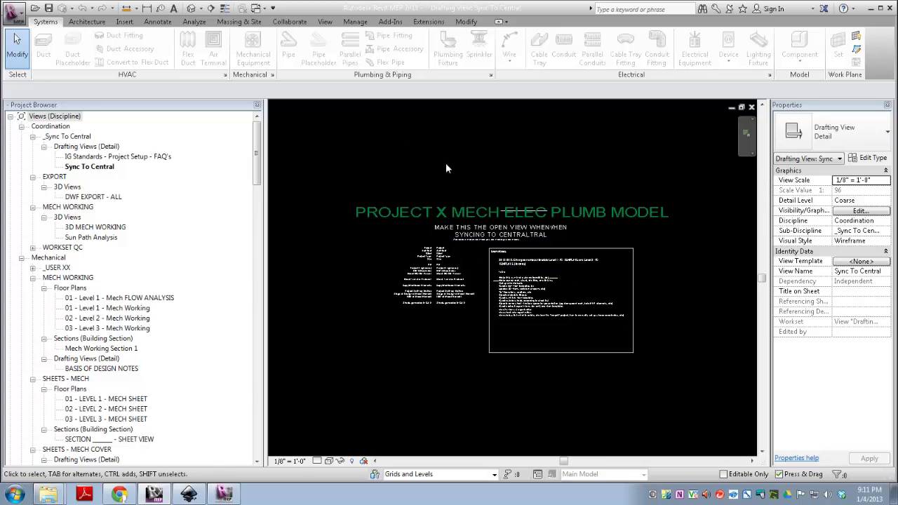
pyautogui.moveTo(267, 169); pyautogui.dragTo(218, 169)
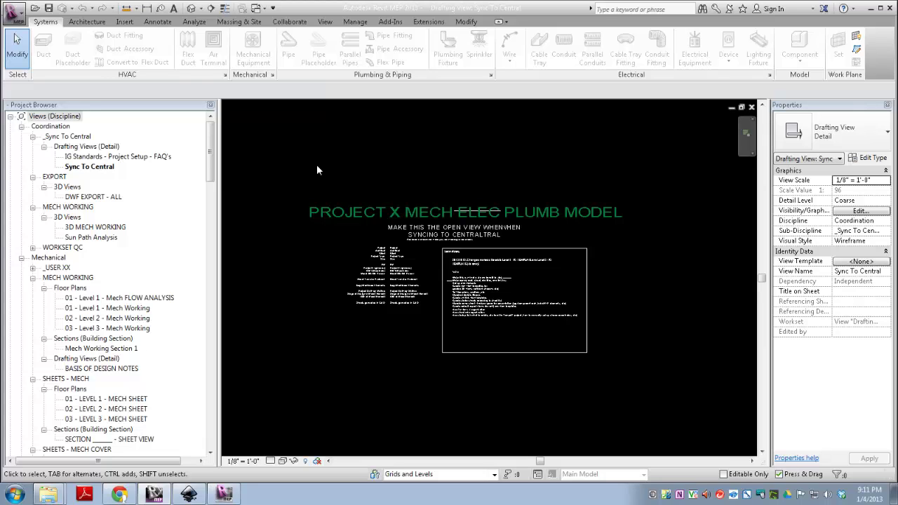
pyautogui.click(14, 14)
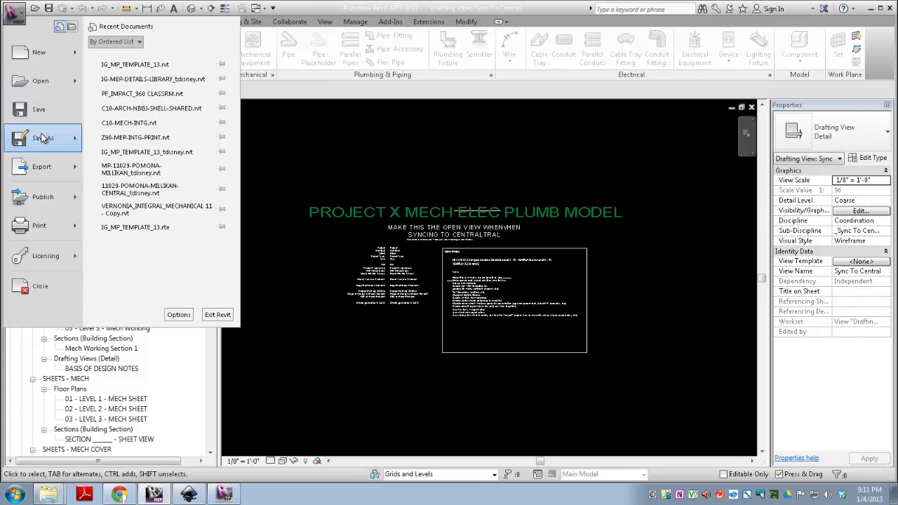
# Save the model as a new project in the REVIT folder, named IG_MP_AWESO-PROJ.
pyautogui.moveTo(42, 137)
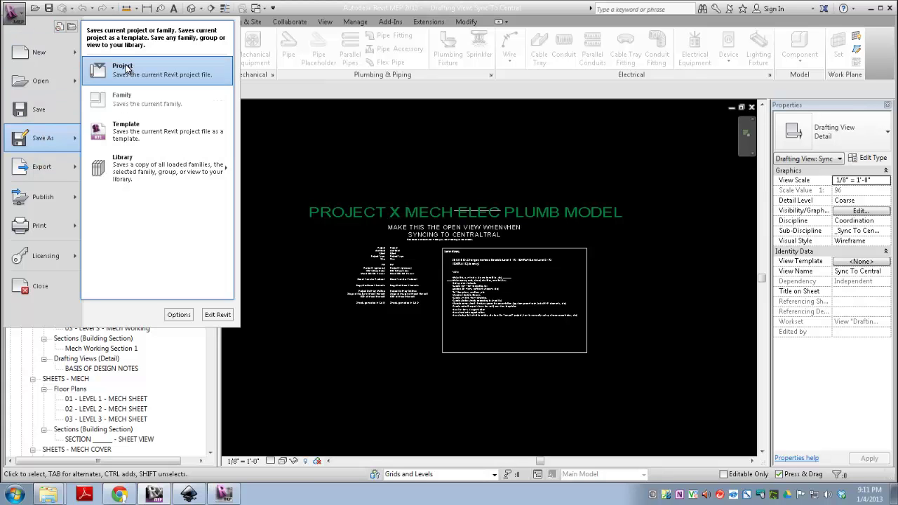
pyautogui.click(136, 68)
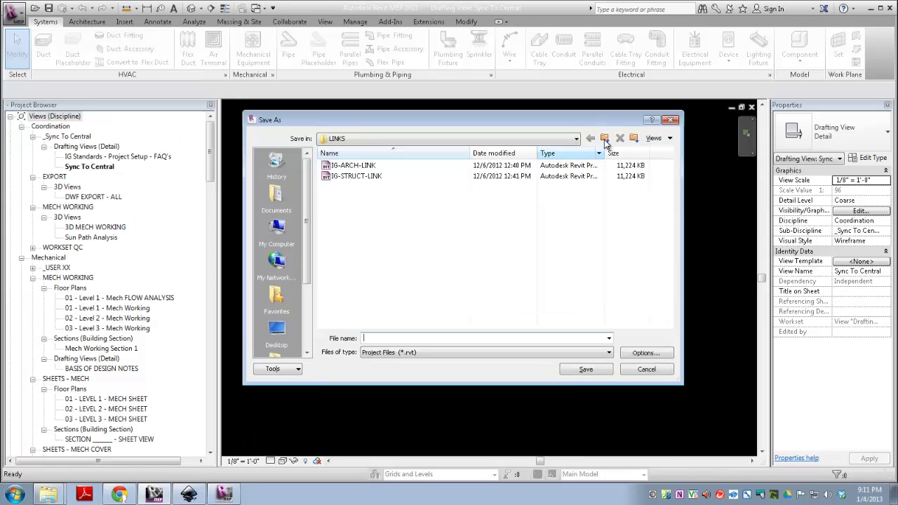
pyautogui.click(604, 138)
pyautogui.click(372, 261)
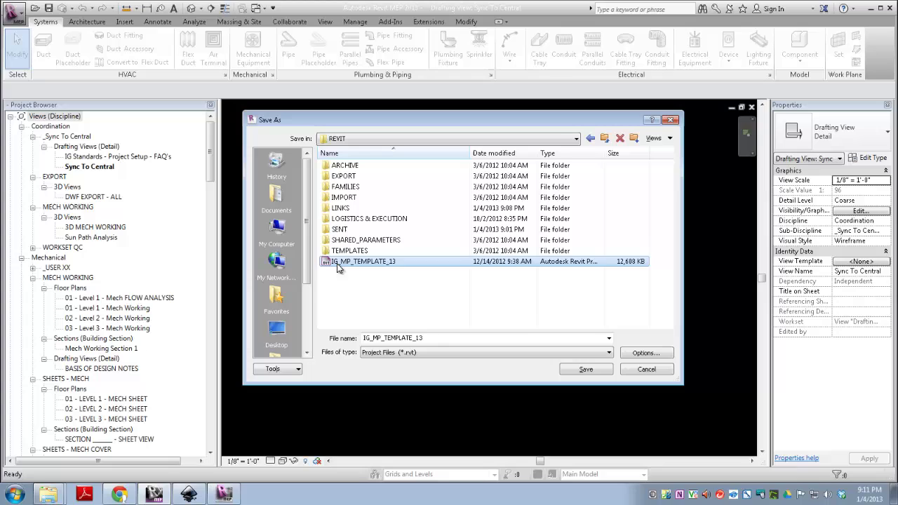
pyautogui.doubleClick(443, 339)
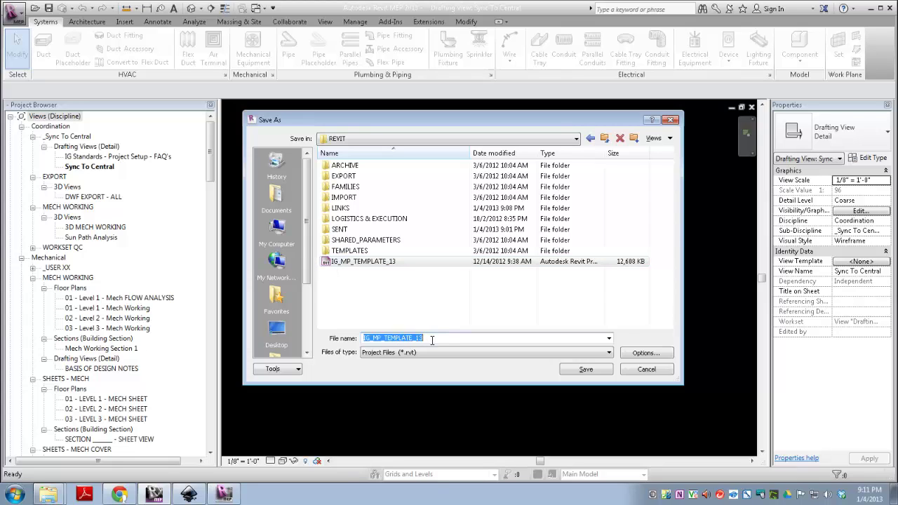
pyautogui.click(438, 340)
pyautogui.doubleClick(371, 340)
pyautogui.write('IG_')
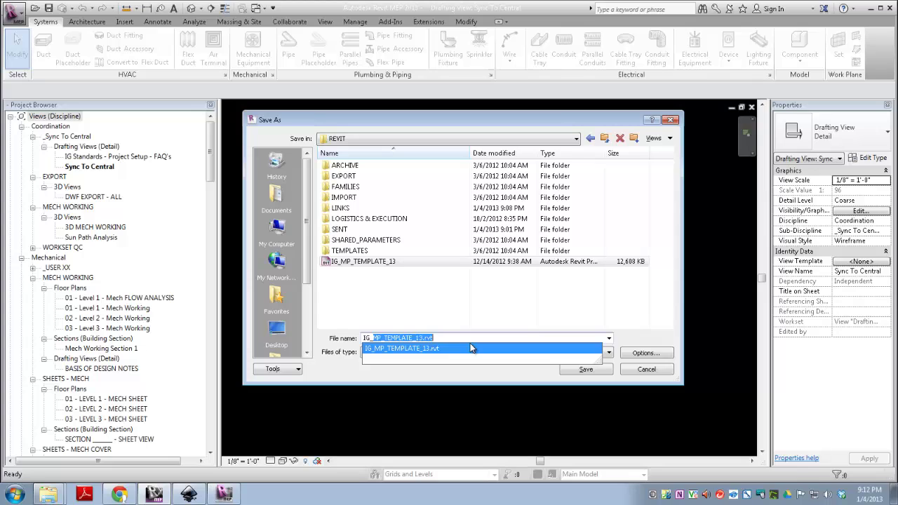
pyautogui.write('MP')
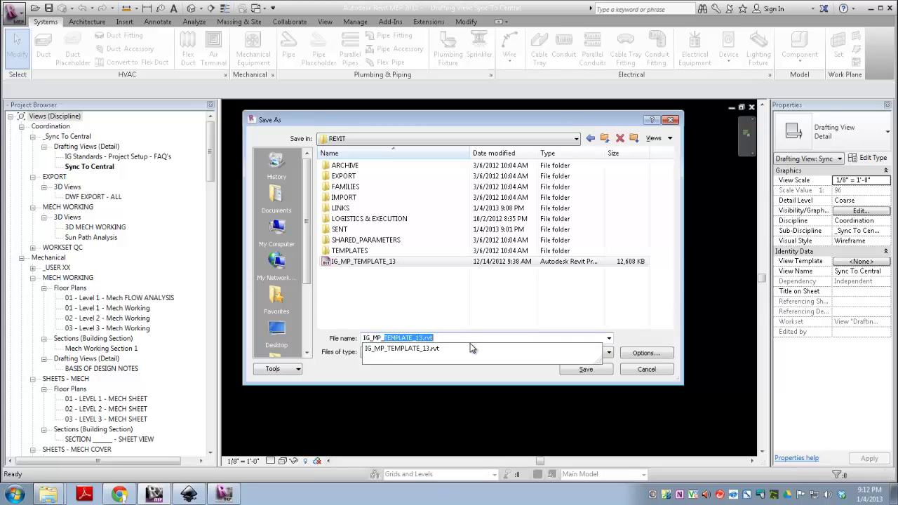
pyautogui.write('_AWESO')
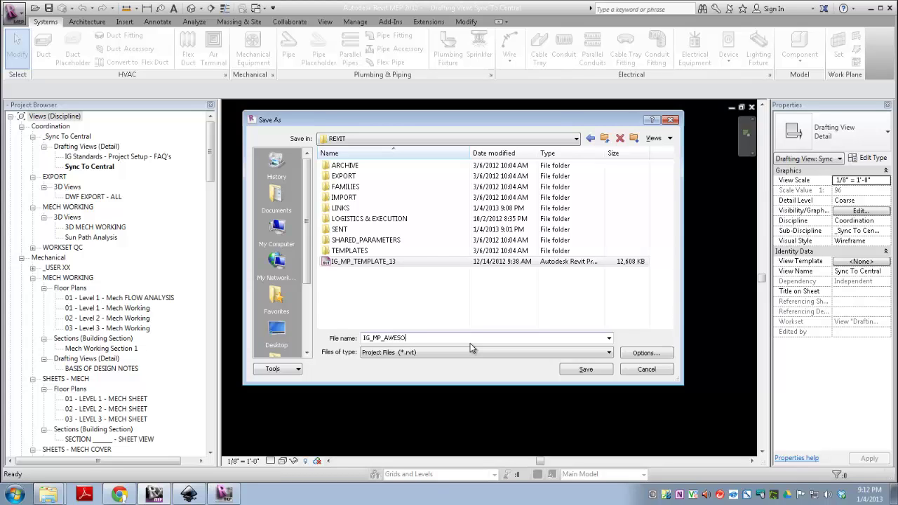
pyautogui.write('-PROJ')
# Keep the default File Save Options and save IG_MP_AWESO-PROJ as the central model.
pyautogui.click(645, 353)
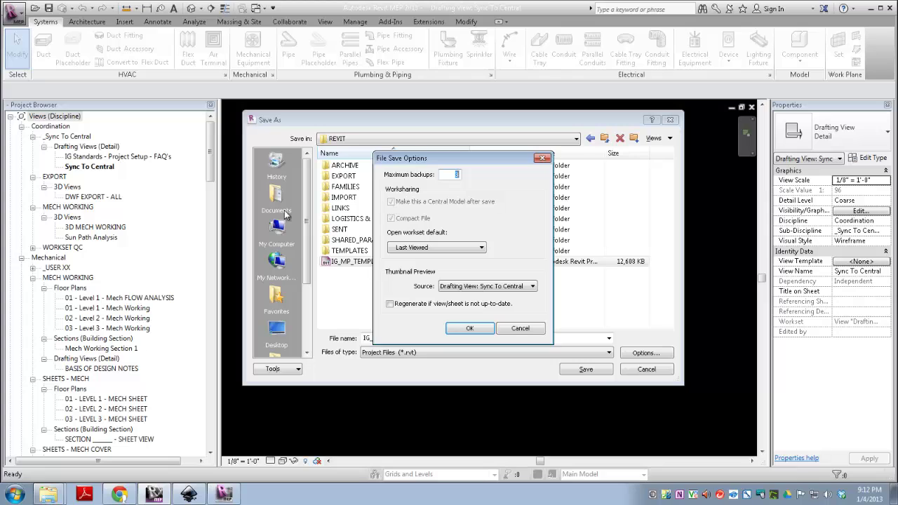
pyautogui.click(475, 328)
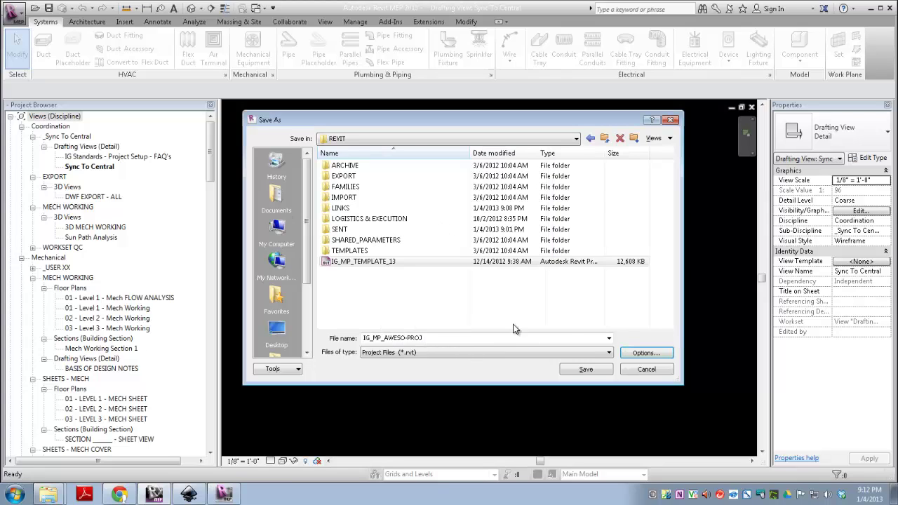
pyautogui.click(585, 370)
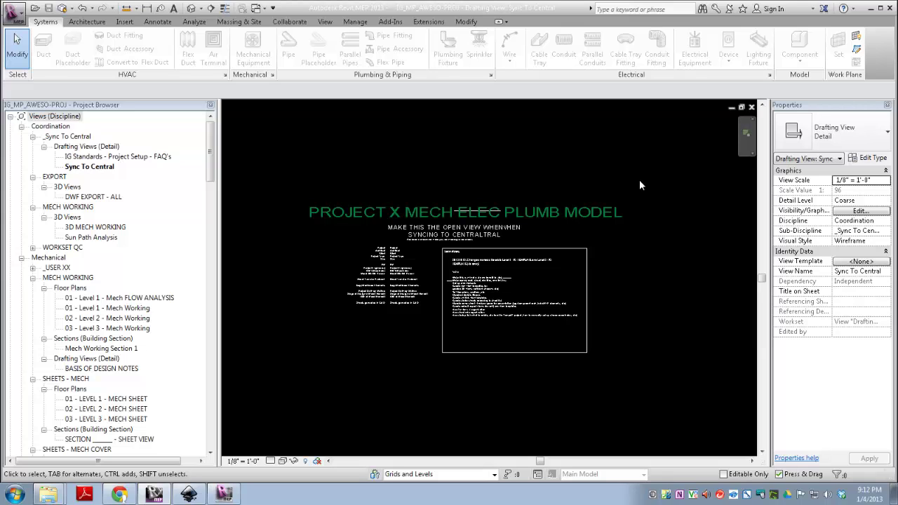
# Close the project, delete the old IG_MP_TEMPLATE_13 file, and select IG_MP_AWESO-PROJ to open as a new local.
pyautogui.click(752, 109)
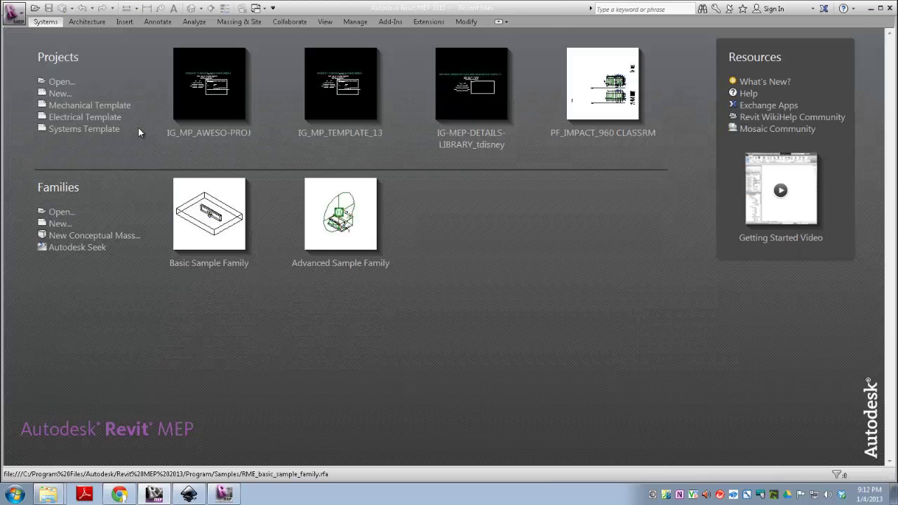
pyautogui.click(60, 82)
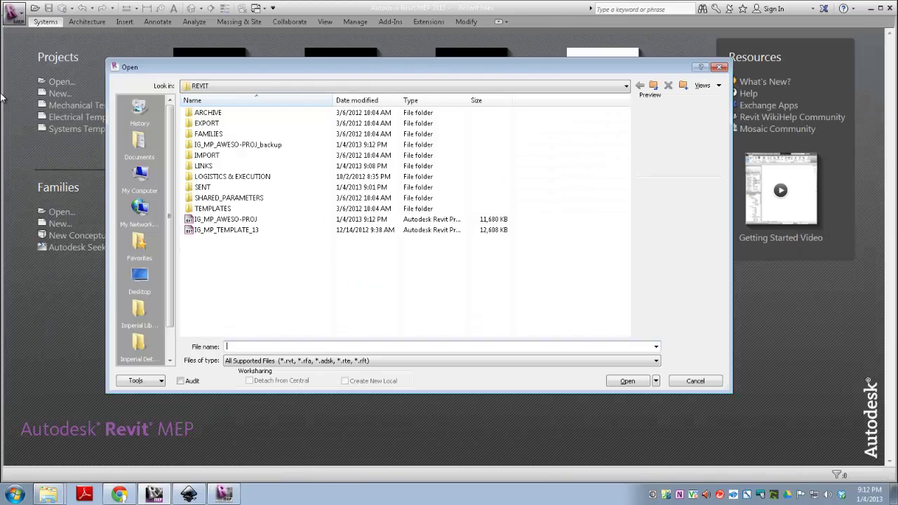
pyautogui.click(234, 219)
pyautogui.click(235, 230)
pyautogui.rightClick(239, 237)
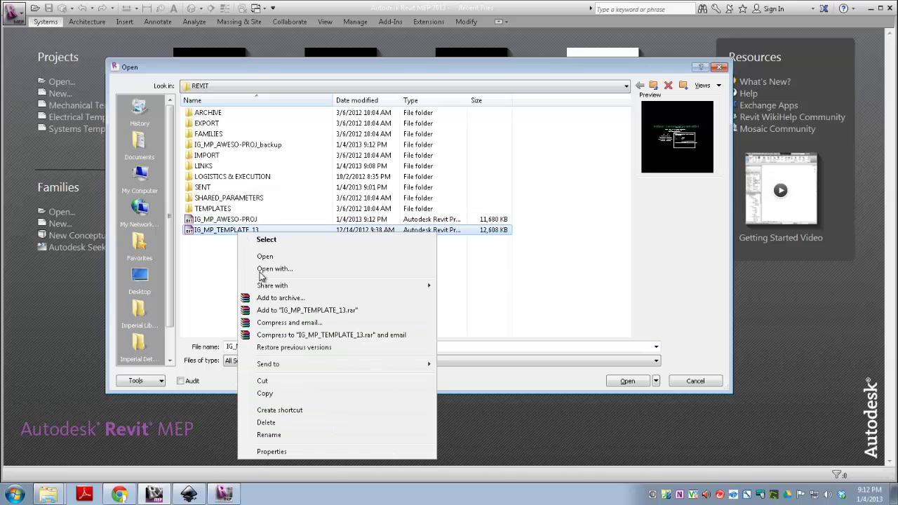
pyautogui.click(273, 423)
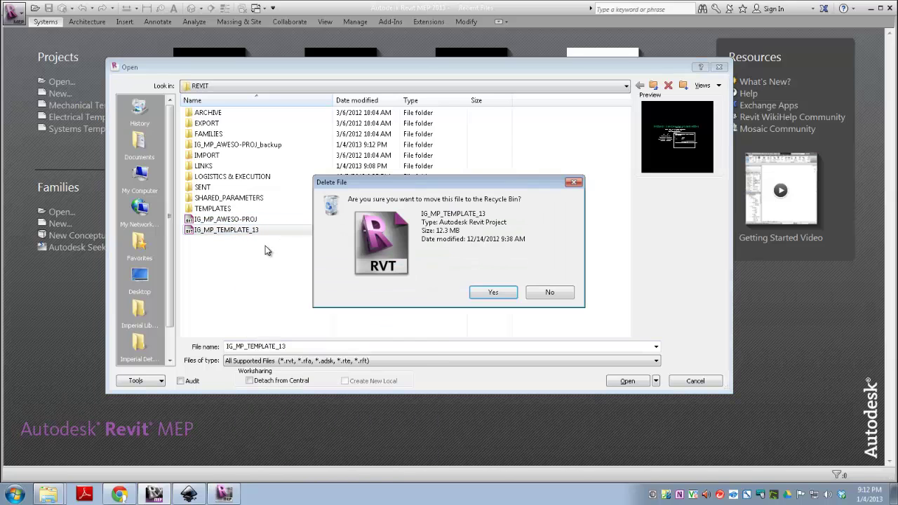
pyautogui.click(475, 291)
pyautogui.click(226, 221)
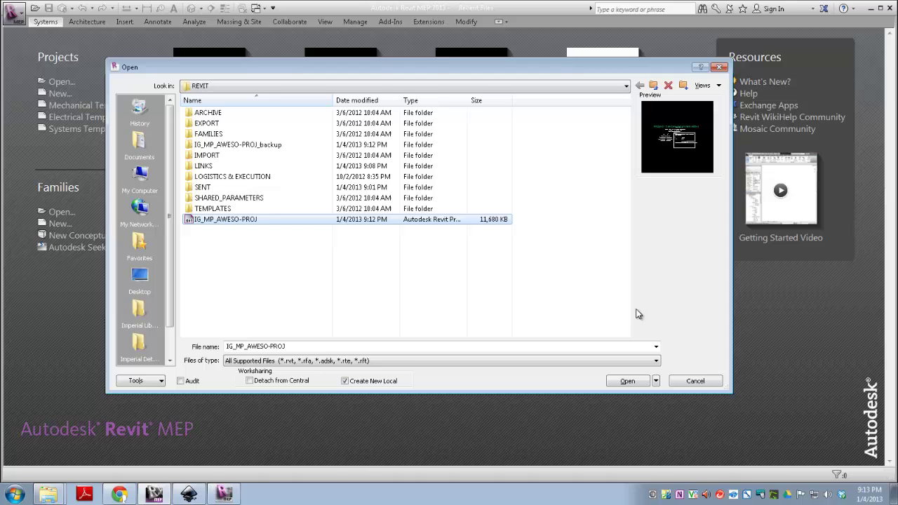
# Open IG_MP_AWESO-PROJ as a new local copy tagged with the user's name.
pyautogui.click(620, 381)
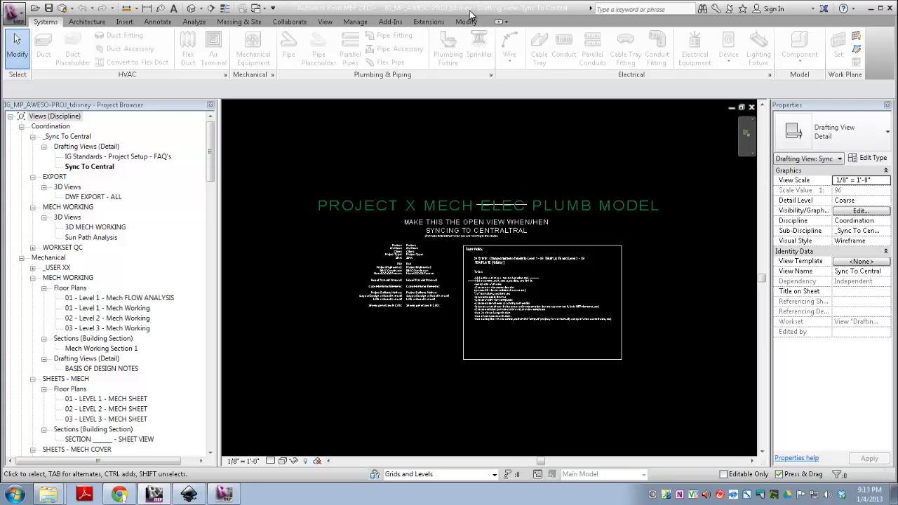
pyautogui.click(14, 13)
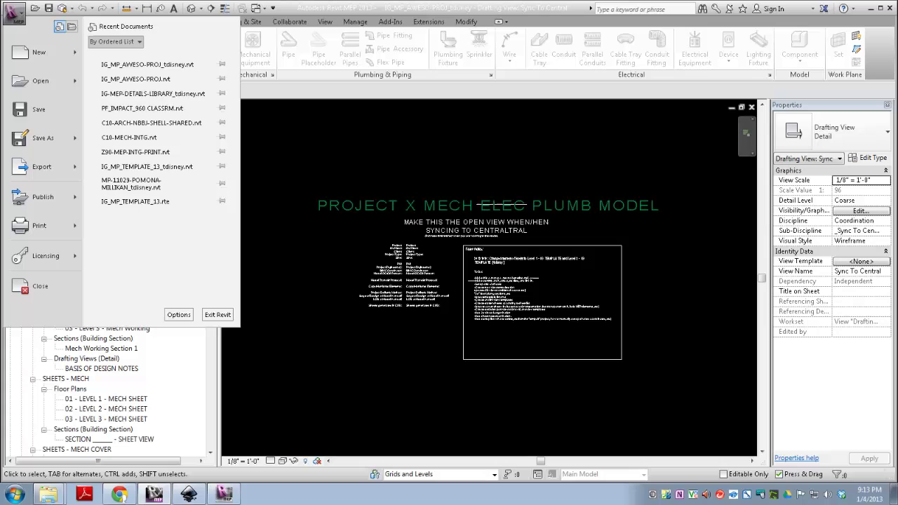
pyautogui.click(184, 314)
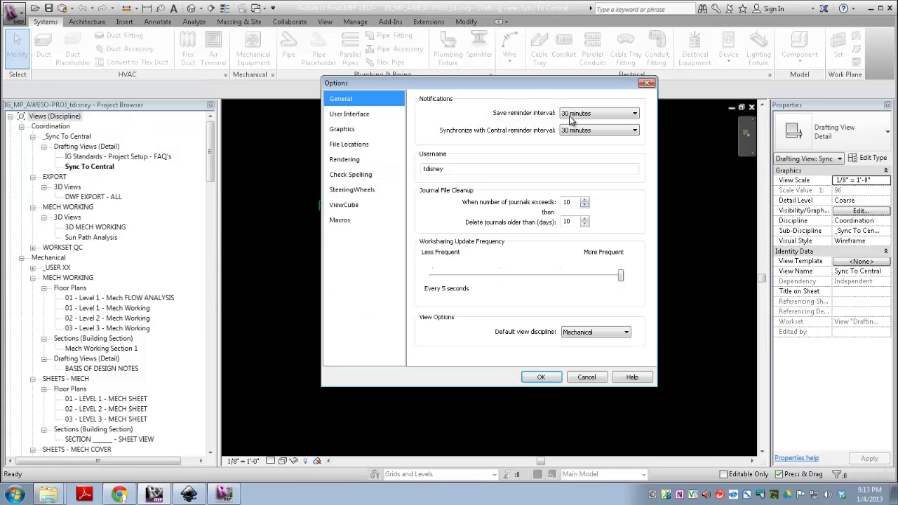
pyautogui.click(586, 377)
pyautogui.click(14, 13)
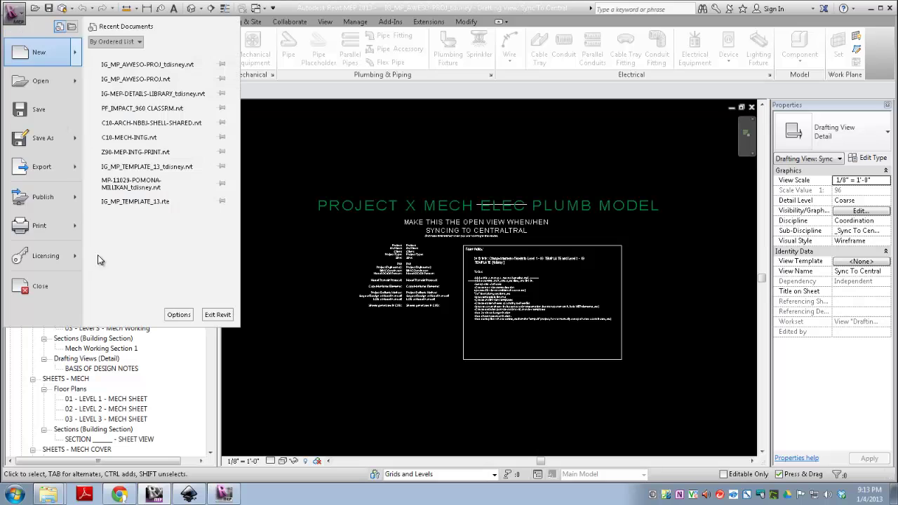
pyautogui.click(179, 315)
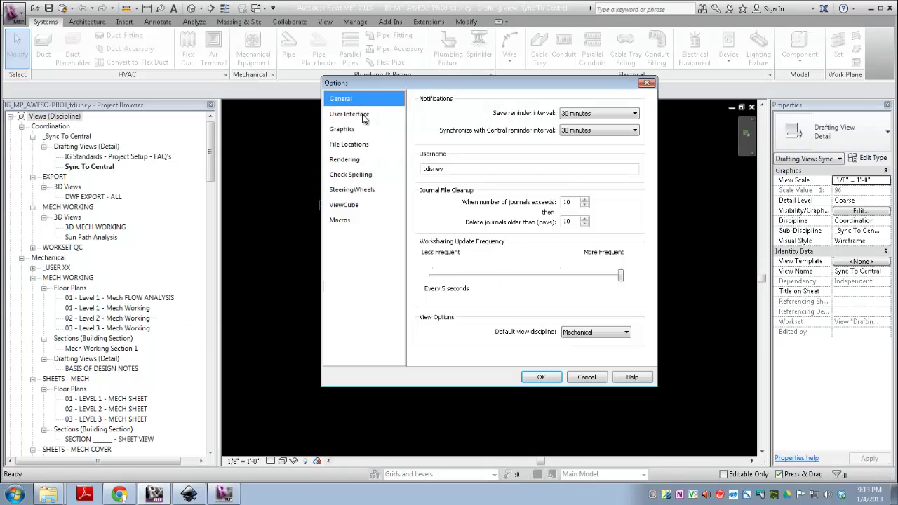
pyautogui.doubleClick(432, 169)
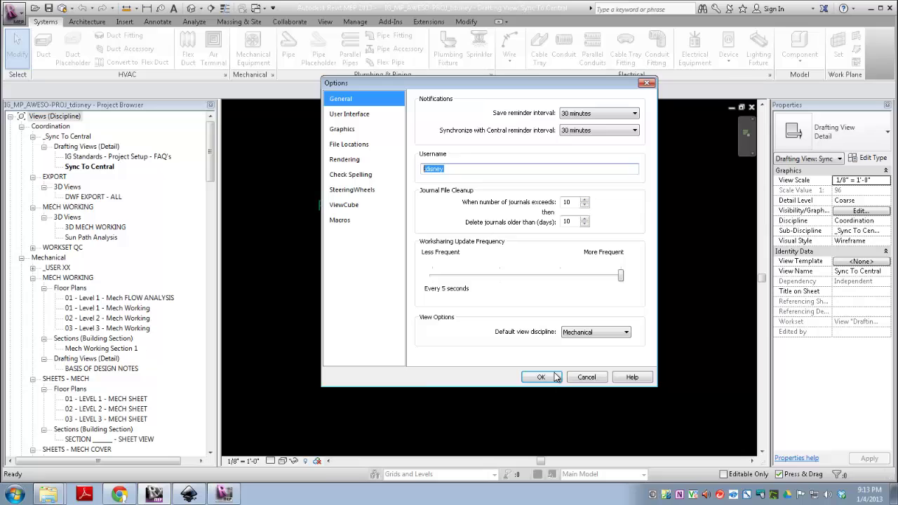
pyautogui.click(576, 379)
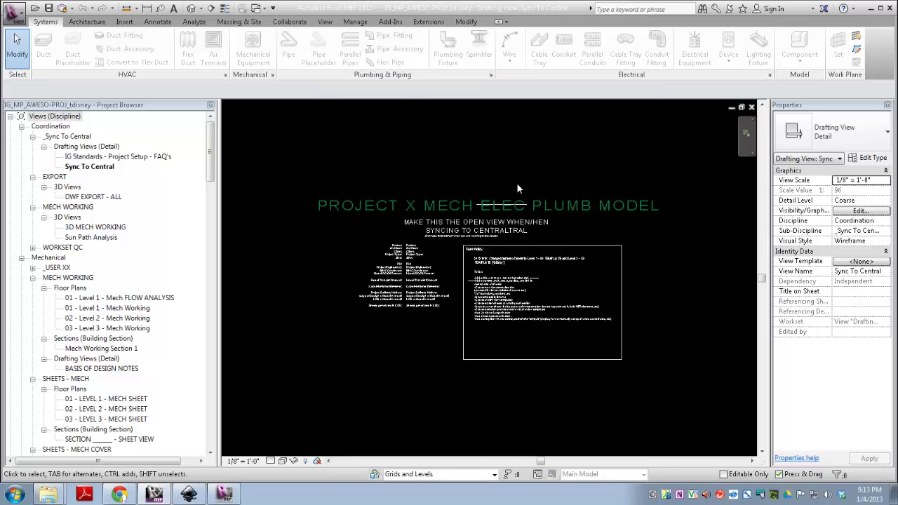